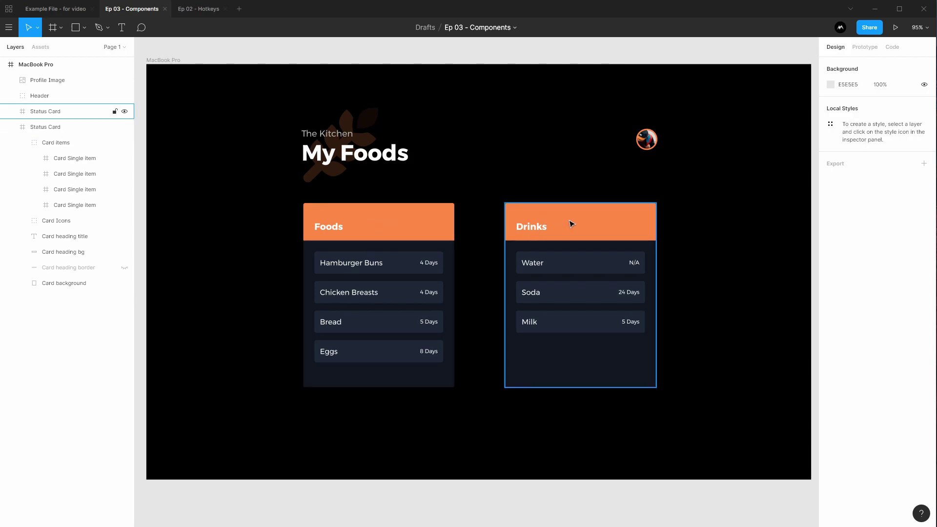
# Shift the Drinks card's heading background fill hue from orange to red
pyautogui.keyDown('ctrl'); pyautogui.click(572, 224); pyautogui.keyUp('ctrl')
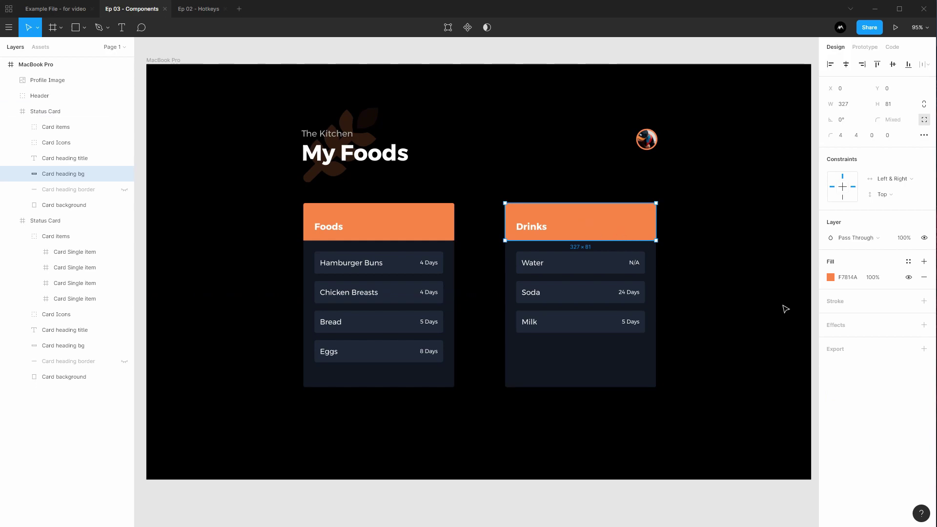
pyautogui.click(830, 277)
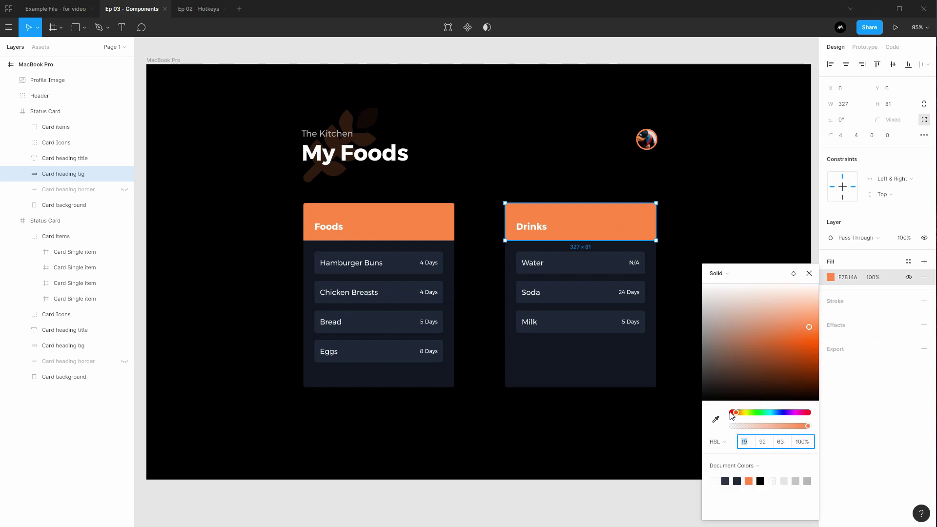
pyautogui.moveTo(736, 414); pyautogui.dragTo(731, 413)
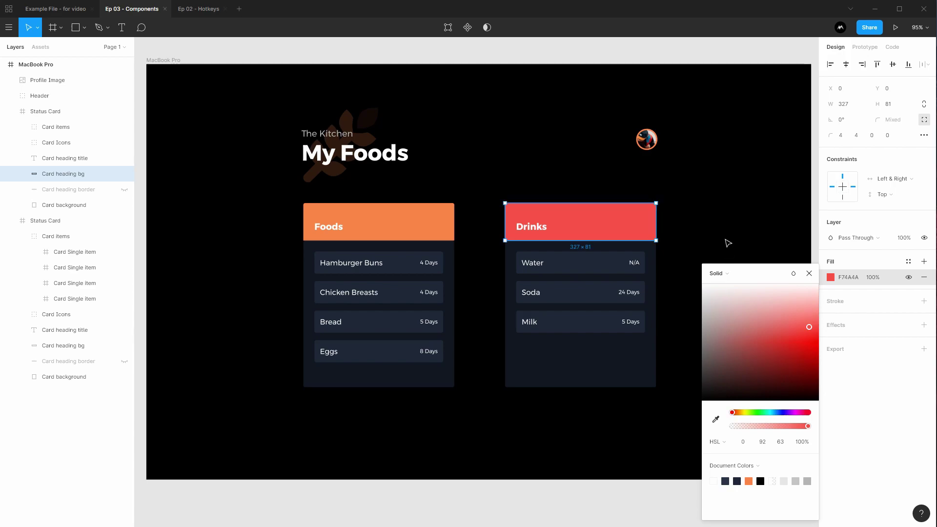
pyautogui.click(723, 206)
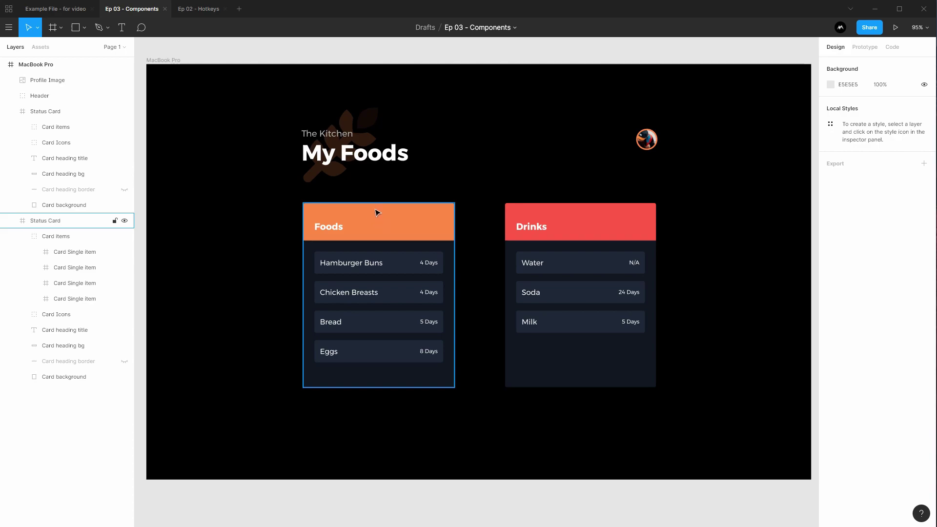
# Set the Foods heading title font size to 24
pyautogui.doubleClick(331, 231)
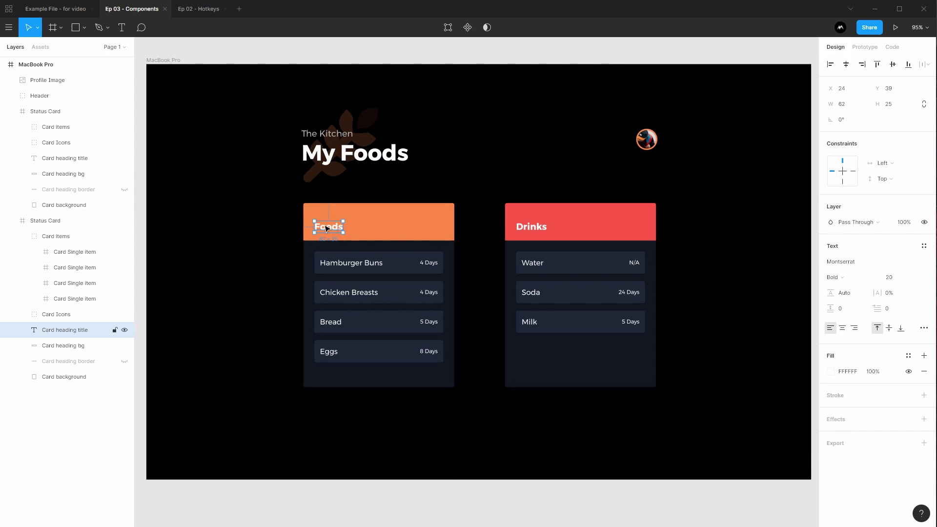
pyautogui.click(893, 277)
pyautogui.write('24')
pyautogui.press('Return')
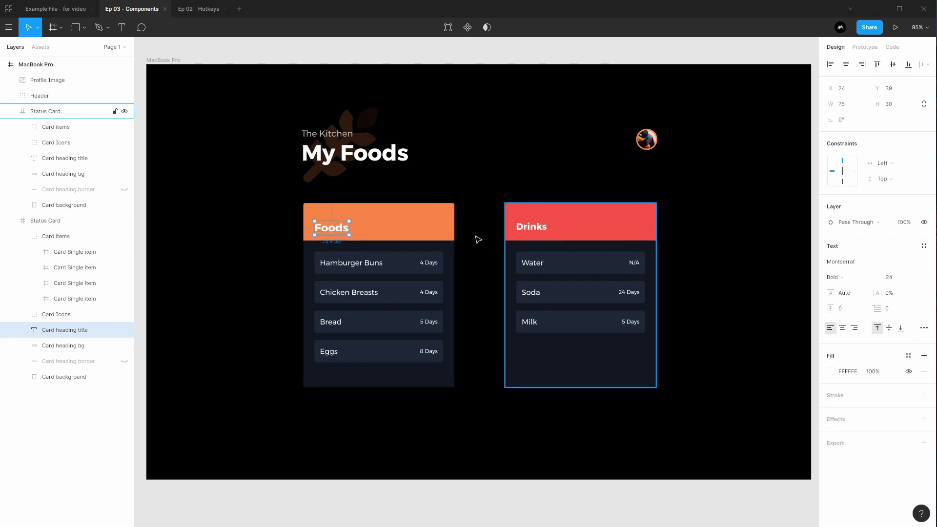
# Shorten the Foods heading background band behind the title
pyautogui.click(383, 222)
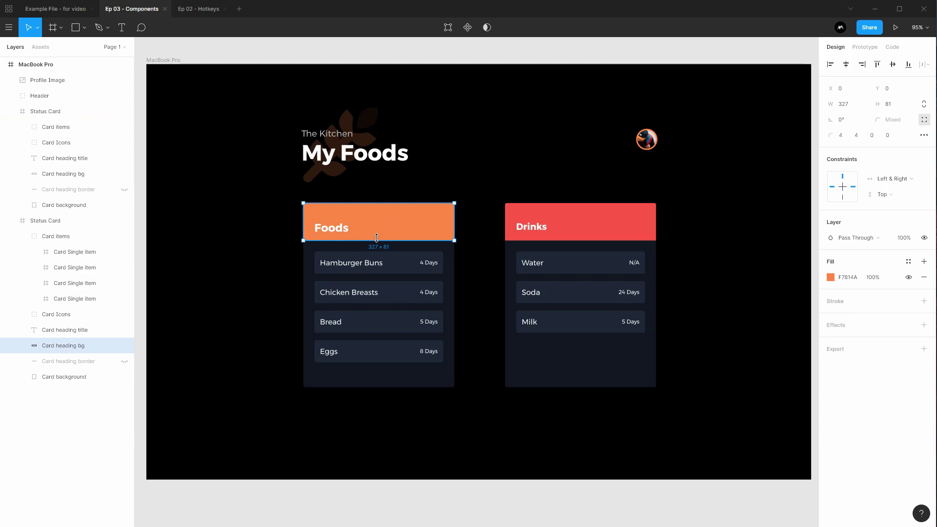
pyautogui.moveTo(376, 237); pyautogui.dragTo(333, 224)
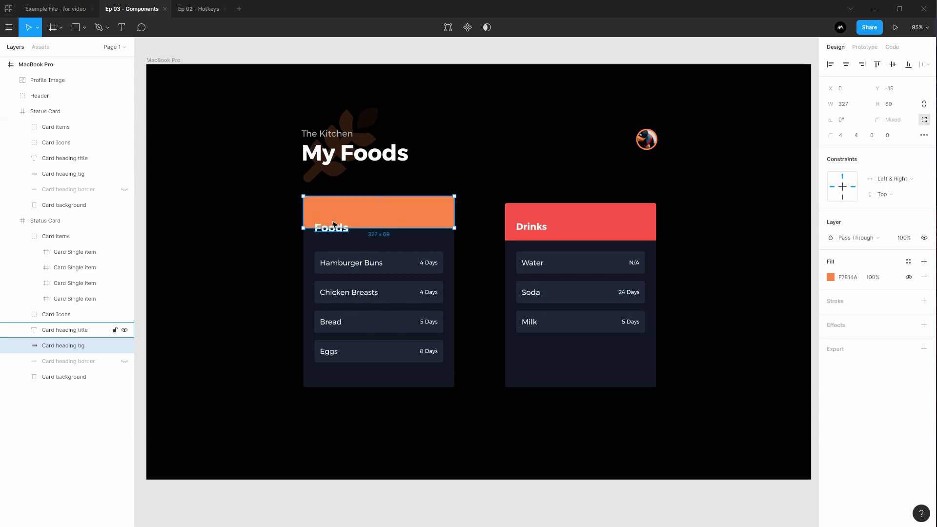
pyautogui.hotkey('ctrl', 'z')
pyautogui.click(334, 225)
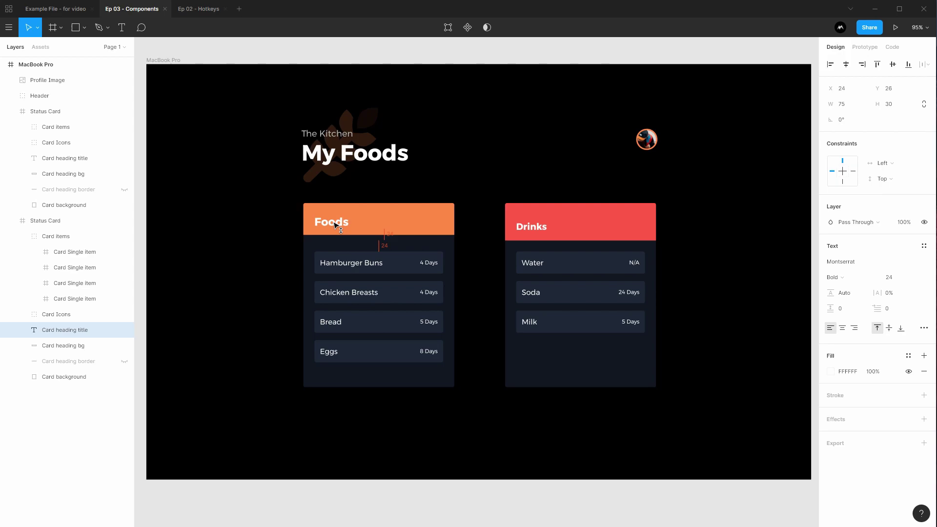
pyautogui.click(454, 186)
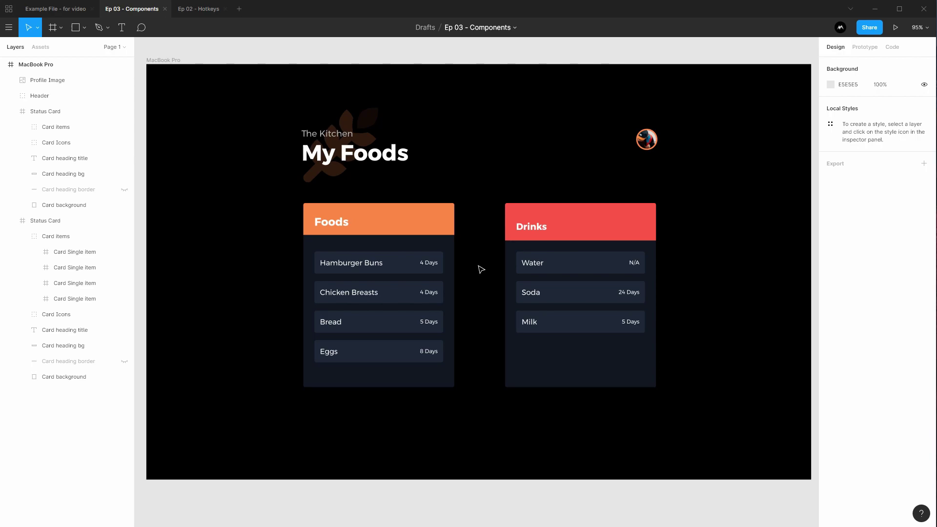
# Undo the red Drinks colour, size 24 title and shortened Foods band, restoring matching orange headings
pyautogui.scroll(-5, 507, 203)
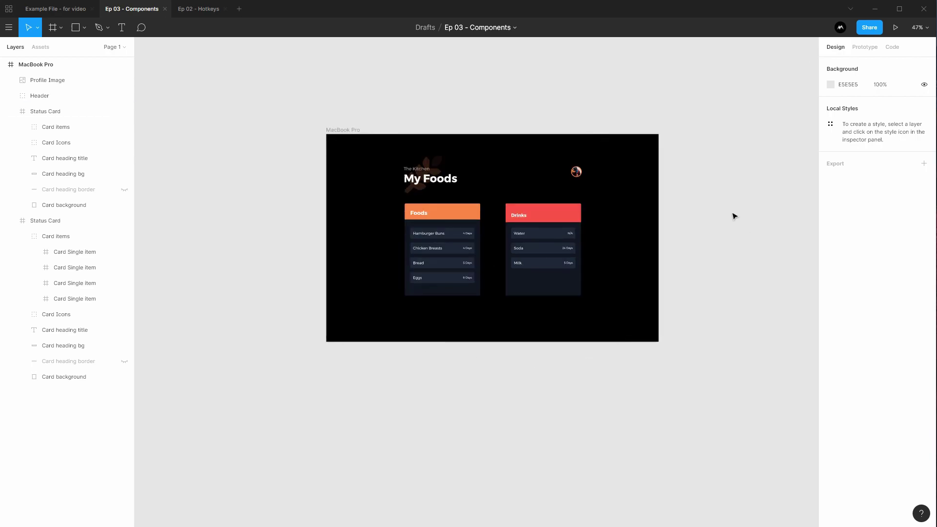
pyautogui.scroll(5, 489, 203)
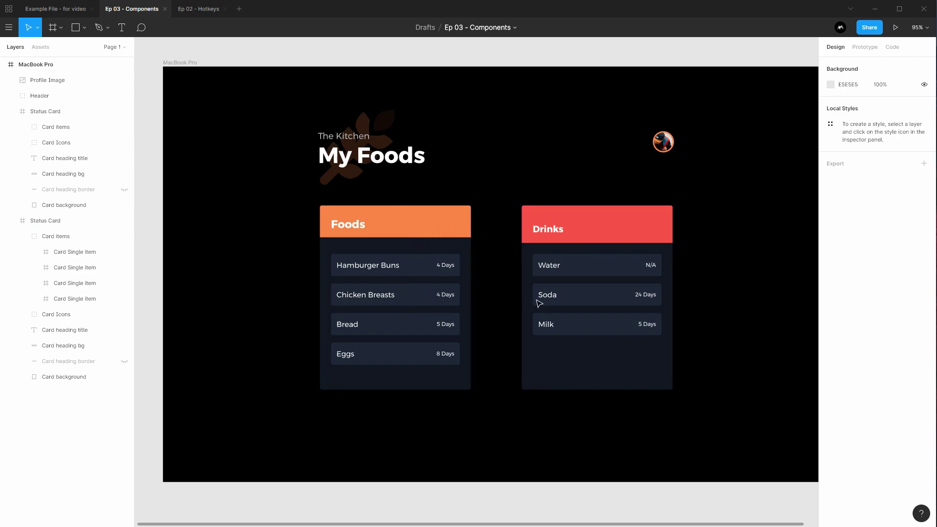
pyautogui.keyDown('ctrl'); pyautogui.click(471, 225); pyautogui.keyUp('ctrl')
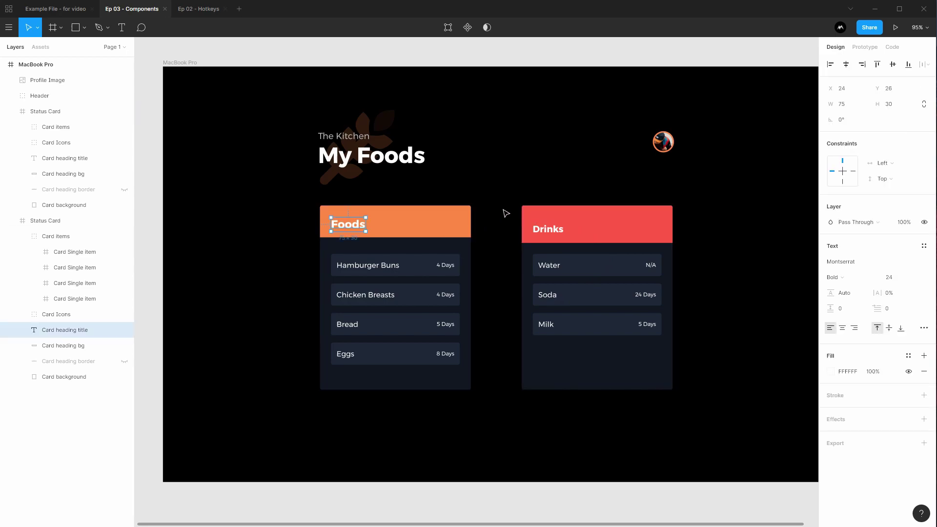
pyautogui.press('Tab')
pyautogui.hotkey('shift', 'Tab')
pyautogui.hotkey('shift', 'Return')
pyautogui.hotkey('shift', 'Tab')
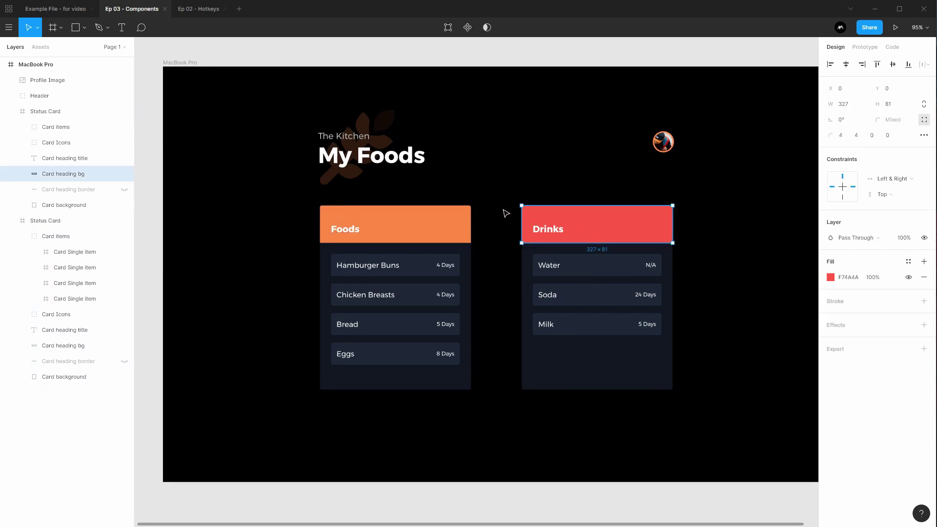
pyautogui.hotkey('ctrl', 'alt', 'v')
pyautogui.press('Escape')
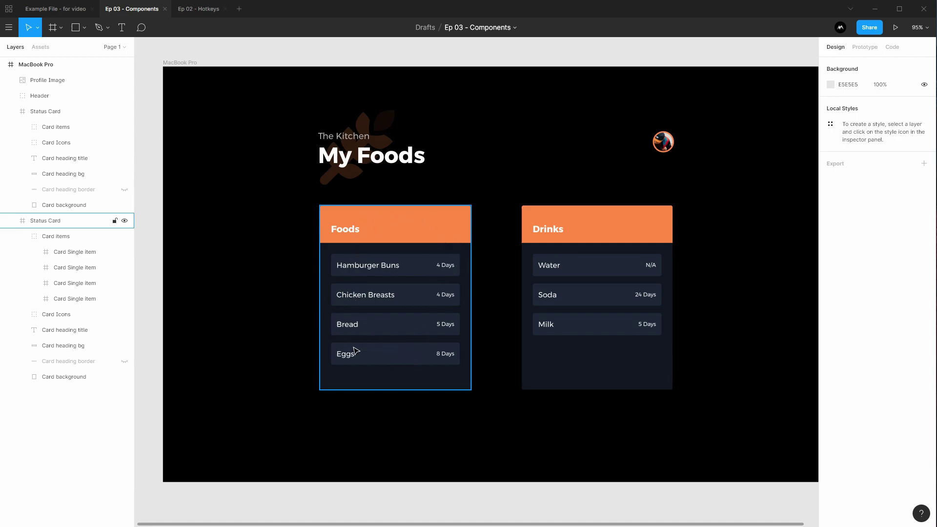
# Create a component from the Foods Status Card via its right-click menu
pyautogui.click(410, 228)
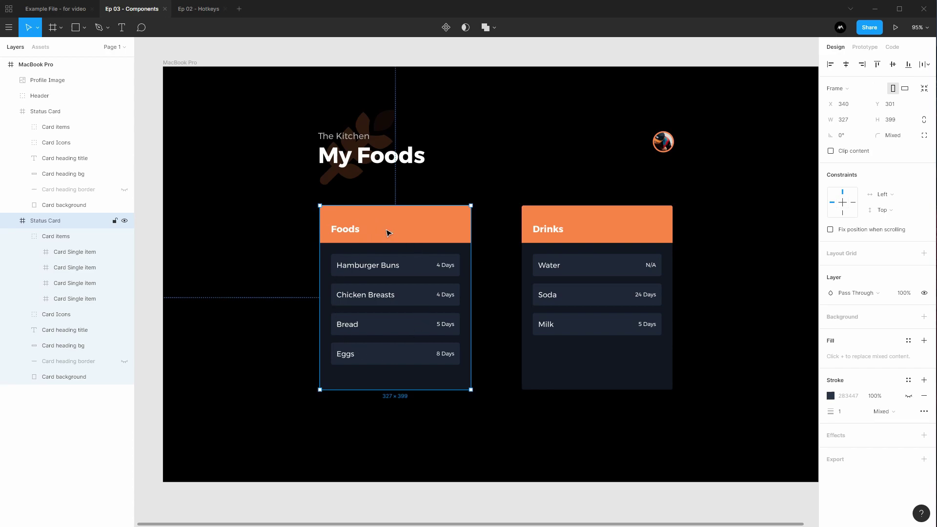
pyautogui.rightClick(387, 233)
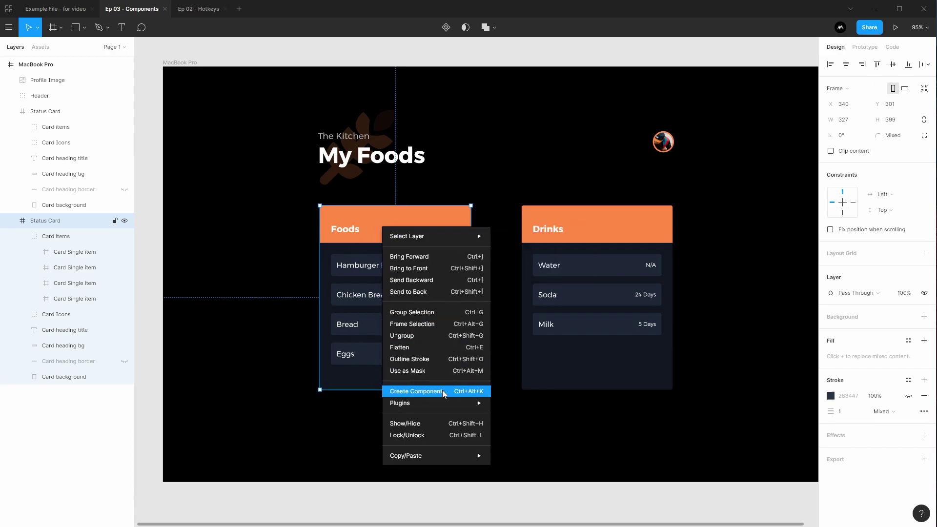
pyautogui.click(416, 391)
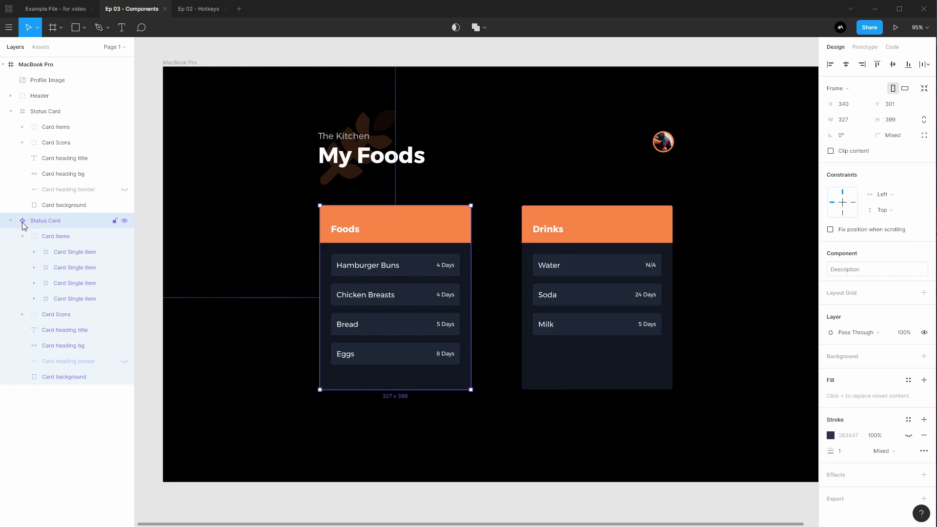
# Inspect the component's Card items and Card Icons layers
pyautogui.click(21, 236)
pyautogui.click(18, 255)
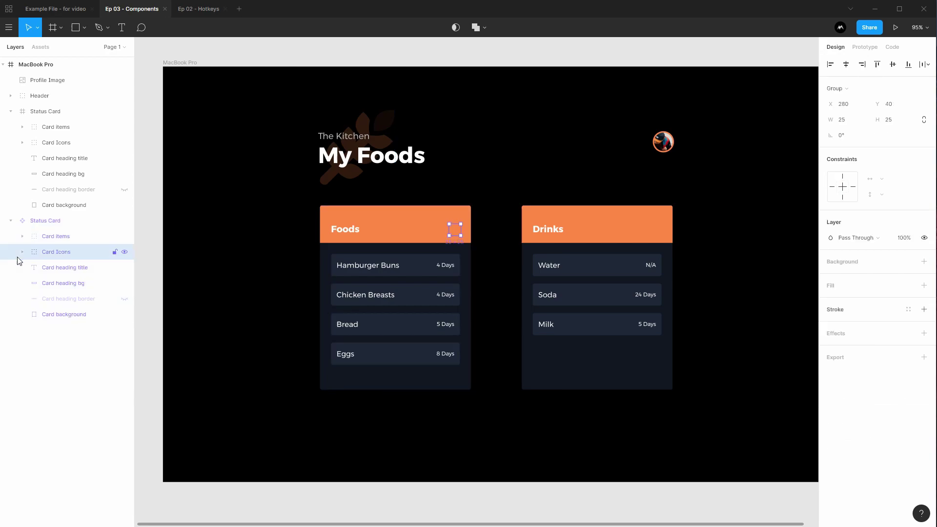
pyautogui.click(46, 222)
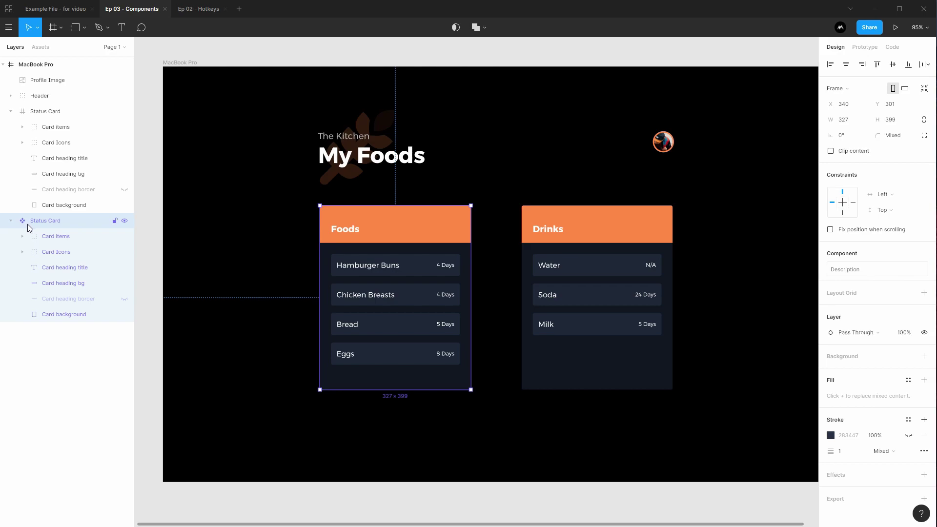
pyautogui.click(273, 261)
pyautogui.hscroll(-1, 264, 267)
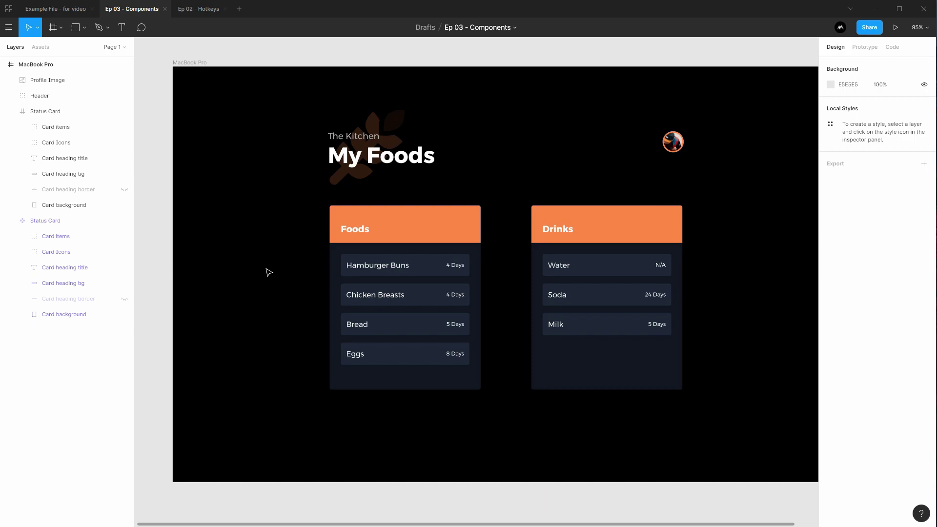
# Pan the canvas to make room above the artboard
pyautogui.moveTo(286, 251); pyautogui.dragTo(277, 260)
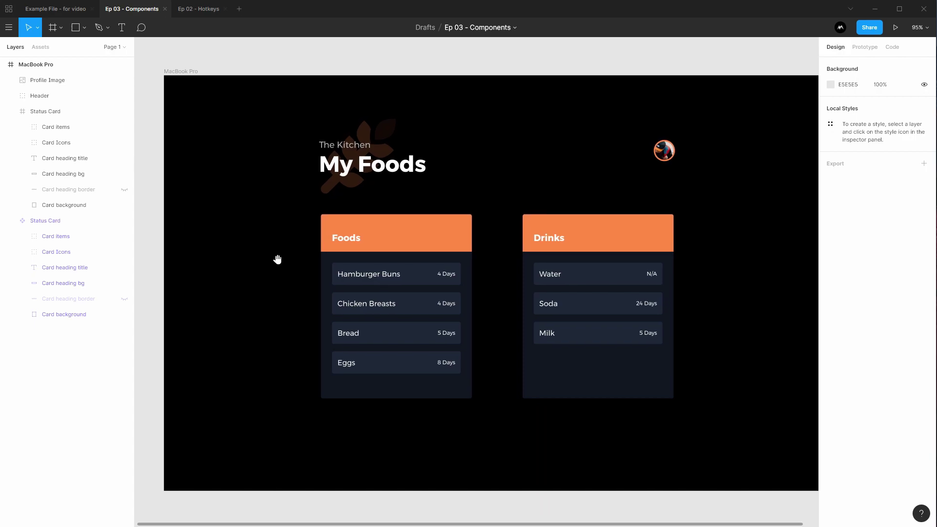
pyautogui.click(403, 254)
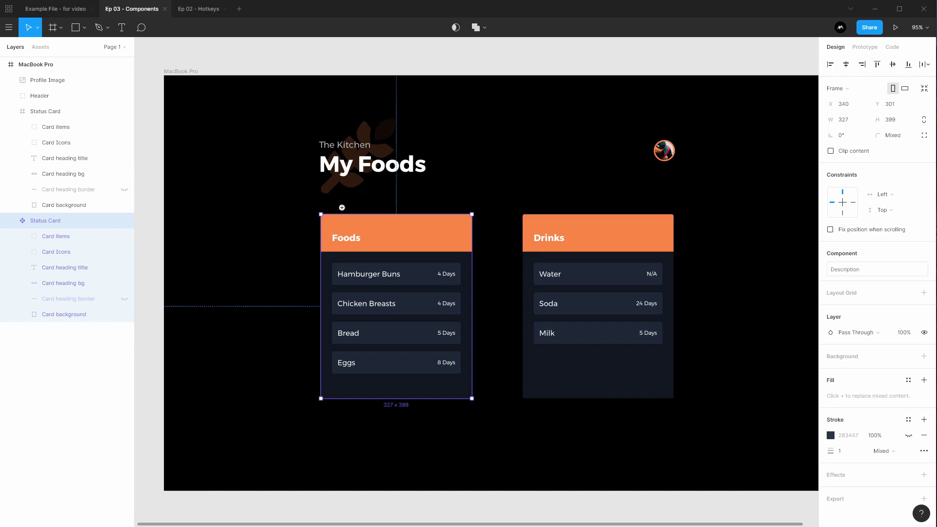
pyautogui.scroll(-3, 341, 205)
pyautogui.moveTo(322, 203); pyautogui.dragTo(402, 356)
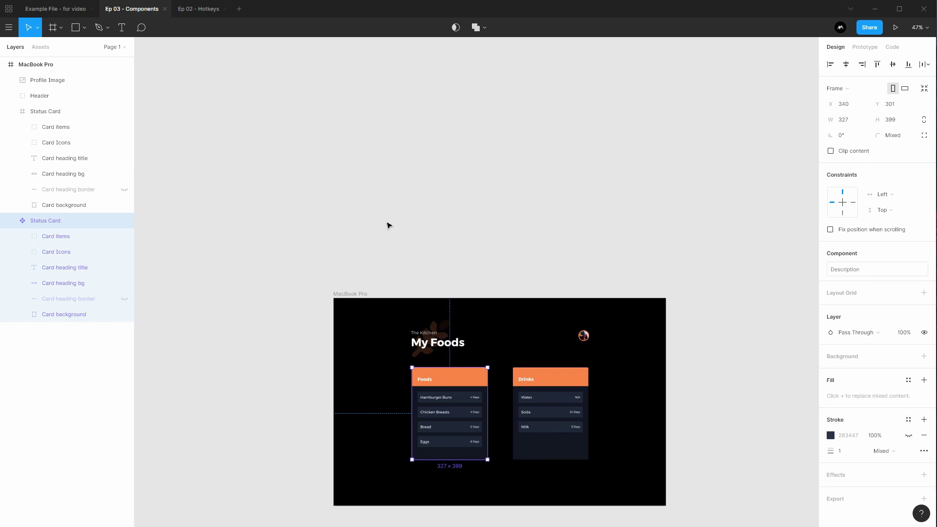
pyautogui.click(126, 50)
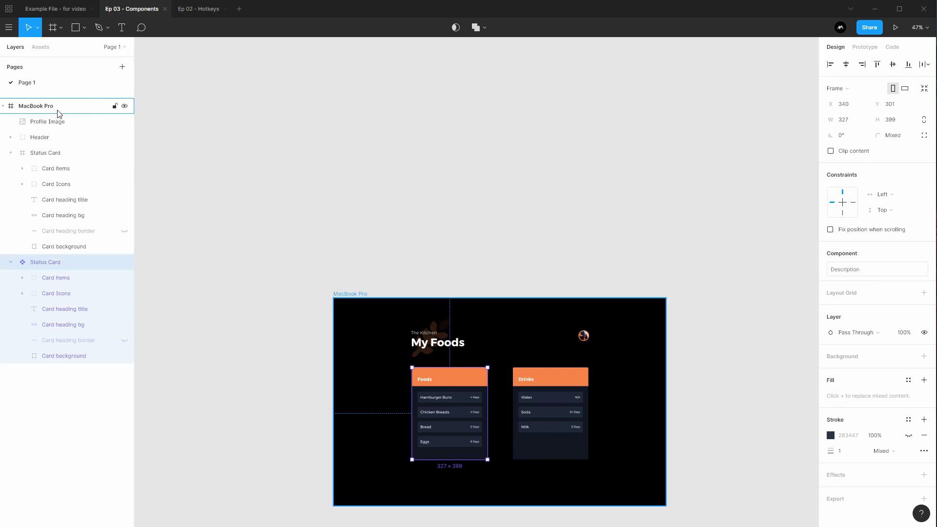
pyautogui.click(113, 48)
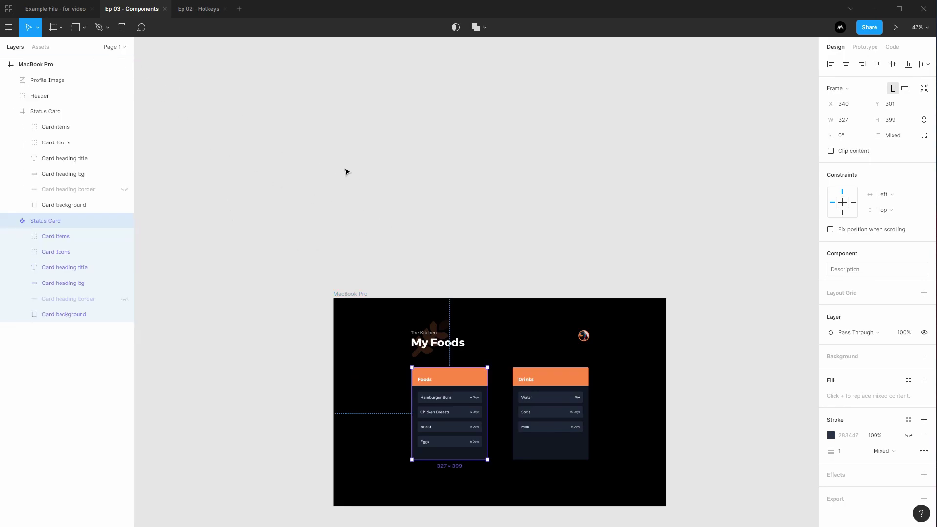
# Draw a 1179×647 frame above the artboard and name it Components
pyautogui.press('f')
pyautogui.moveTo(208, 78); pyautogui.dragTo(480, 227)
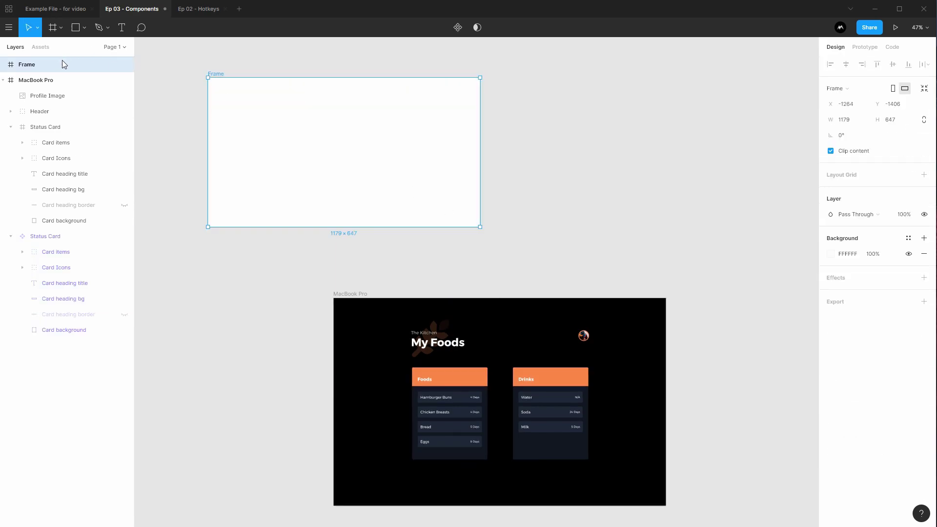
pyautogui.doubleClick(33, 65)
pyautogui.write('Compo')
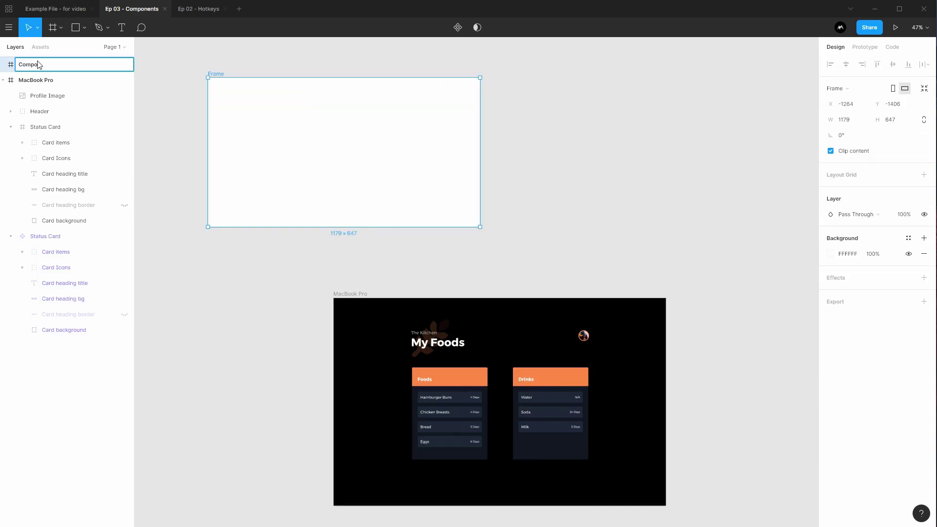
pyautogui.write('nents')
pyautogui.press('Return')
# Duplicate the Foods Status Card component with Ctrl+D to create an instance
pyautogui.scroll(-2, 224, 205)
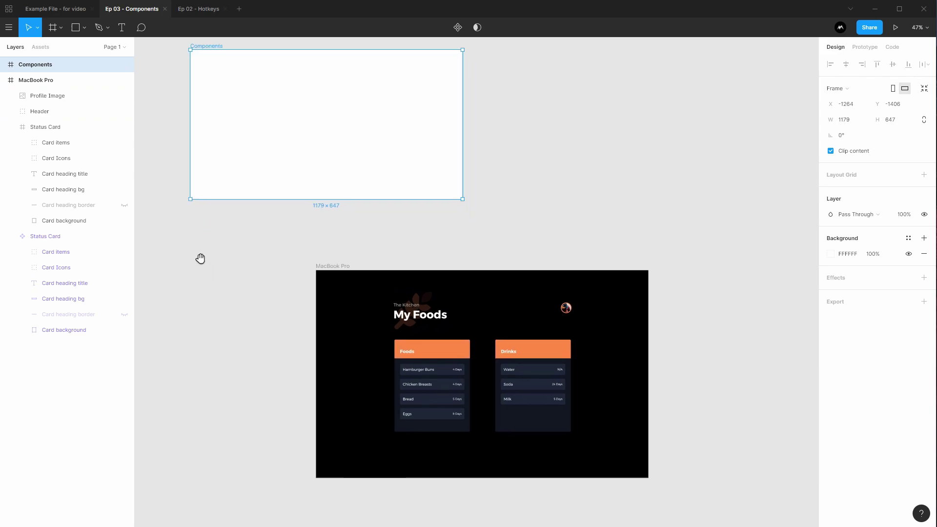
pyautogui.click(426, 343)
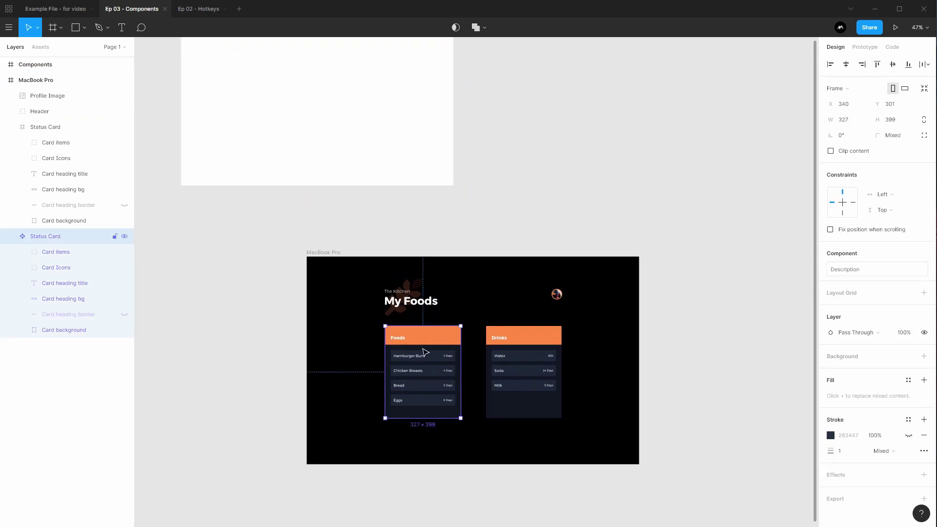
pyautogui.hotkey('ctrl', 'd')
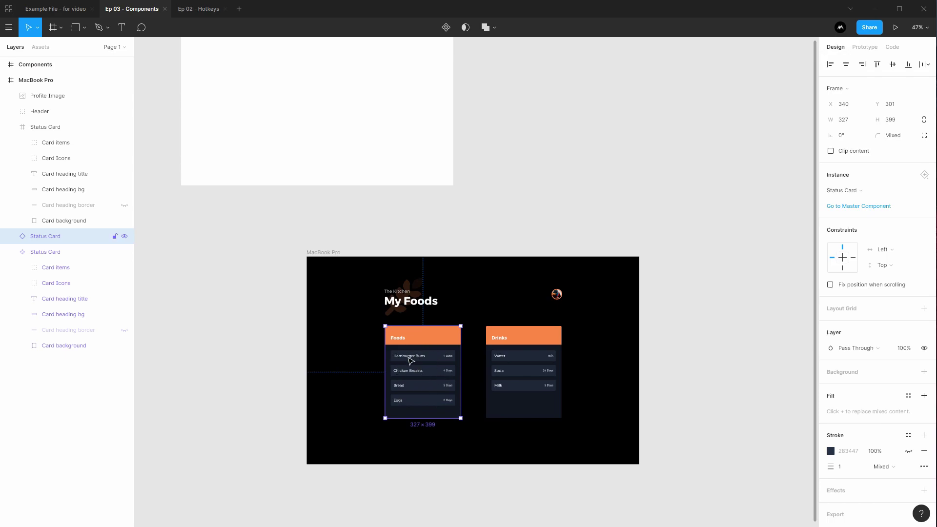
pyautogui.scroll(3, 430, 368)
# Move the master Status Card component into the Components frame
pyautogui.moveTo(430, 367); pyautogui.dragTo(412, 297)
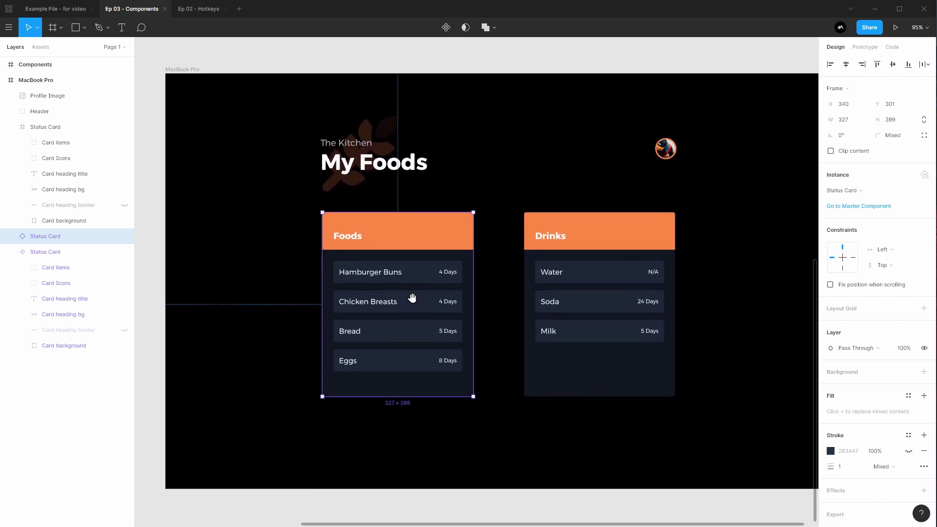
pyautogui.click(44, 256)
pyautogui.moveTo(269, 225); pyautogui.dragTo(366, 305)
pyautogui.moveTo(421, 299); pyautogui.dragTo(364, 163)
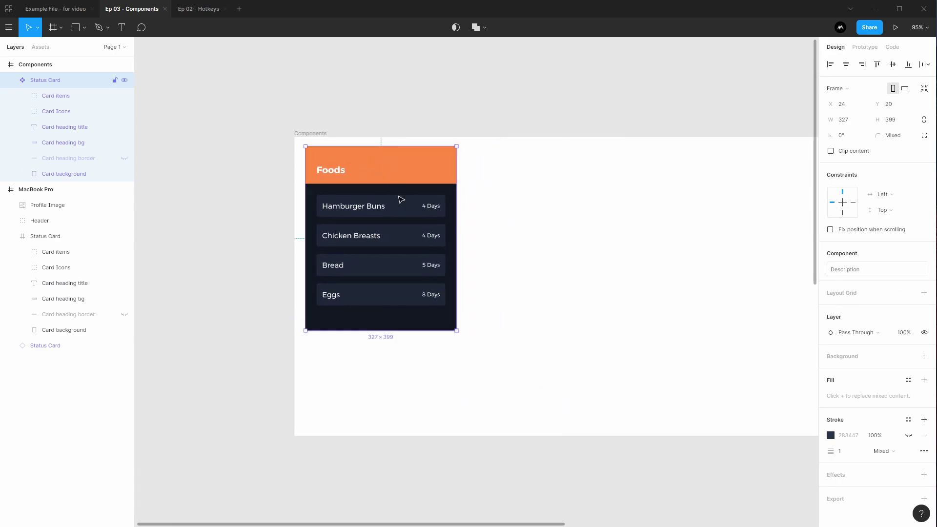
pyautogui.click(560, 195)
pyautogui.moveTo(554, 186); pyautogui.dragTo(451, 151)
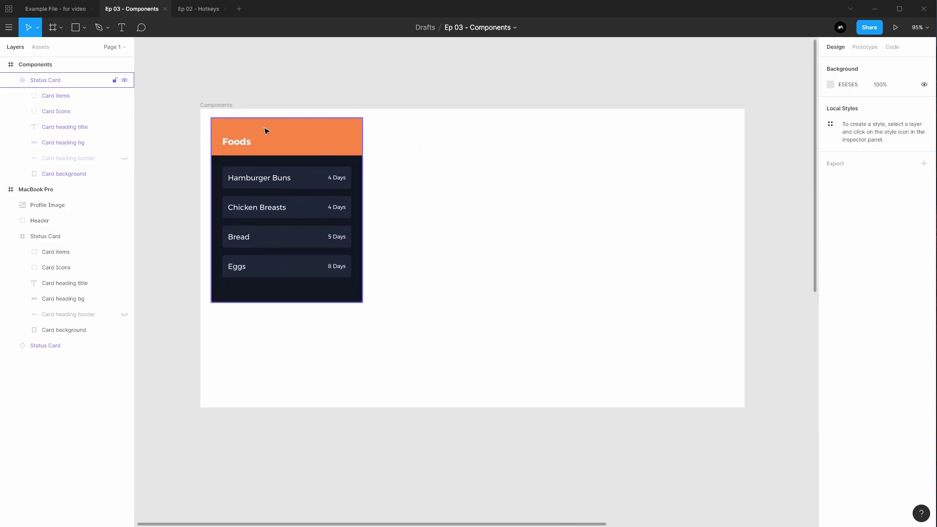
# Inspect the master component, the Foods card instance in the layout, and the Drinks card
pyautogui.click(290, 149)
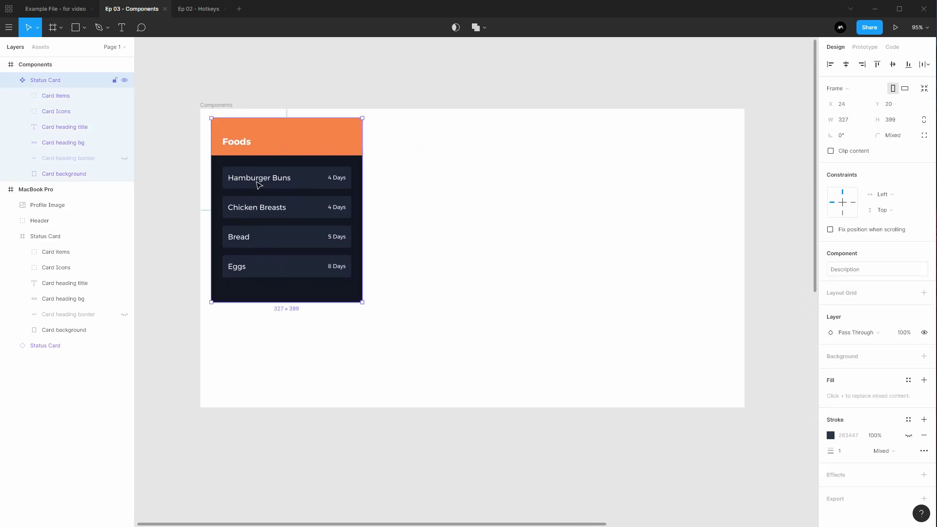
pyautogui.click(414, 275)
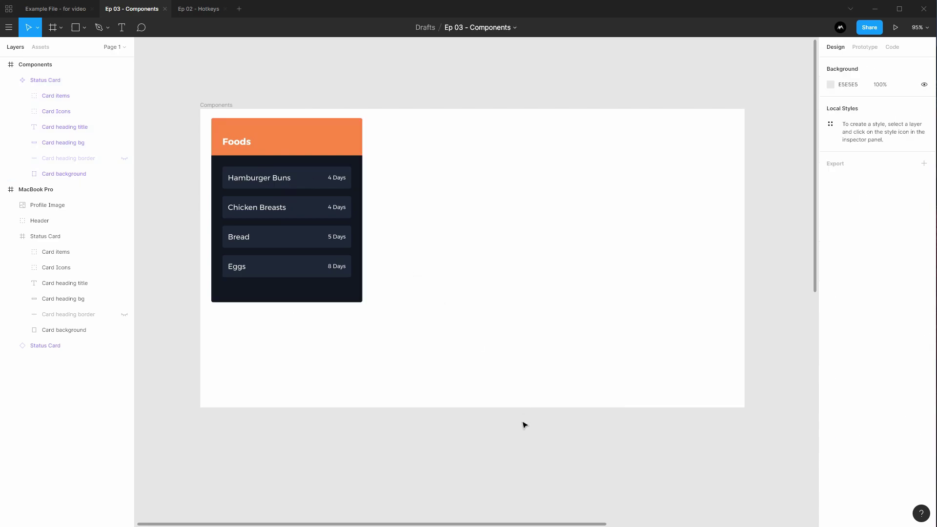
pyautogui.moveTo(502, 375); pyautogui.dragTo(415, 207)
pyautogui.scroll(-6, 415, 207)
pyautogui.hscroll(5, 415, 207)
pyautogui.click(361, 288)
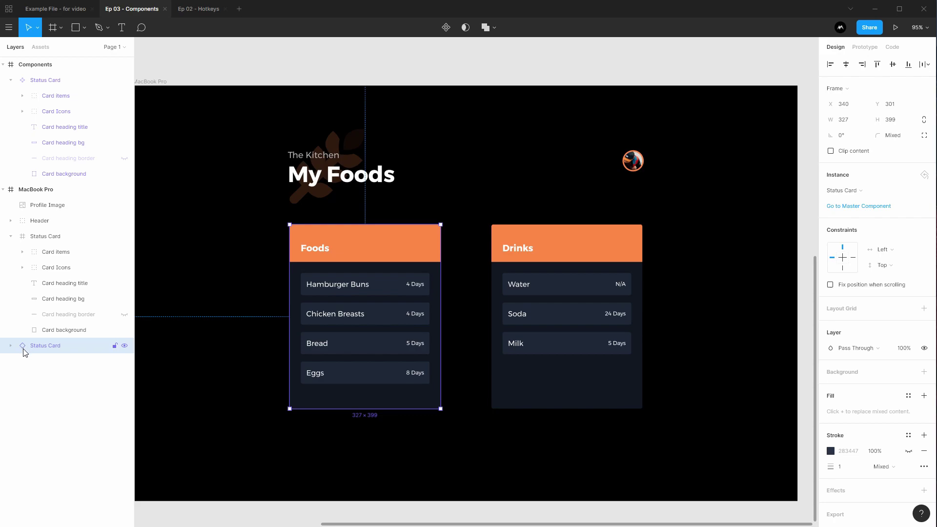
pyautogui.click(44, 80)
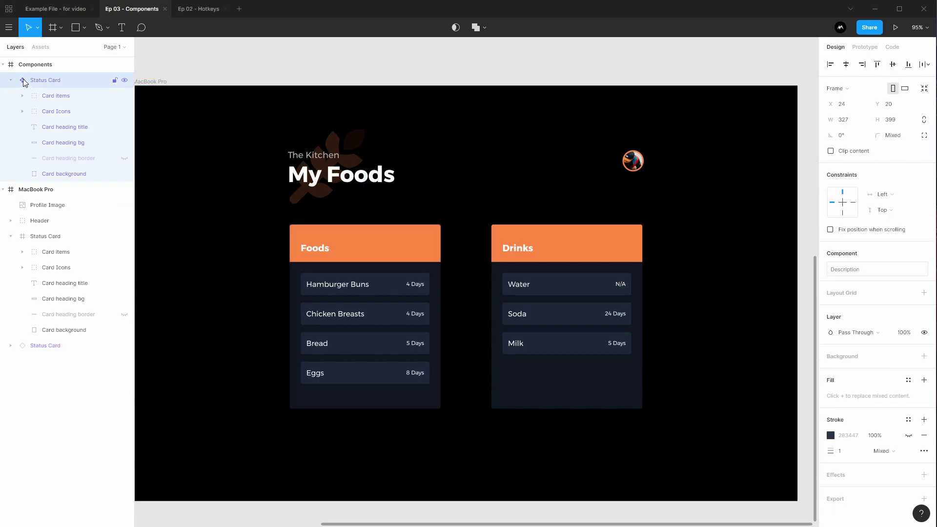
pyautogui.click(24, 349)
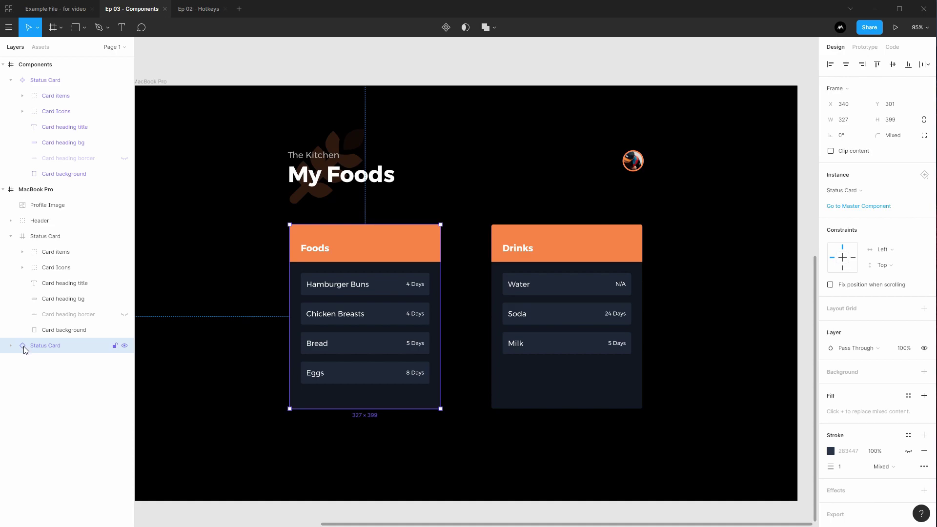
pyautogui.click(538, 263)
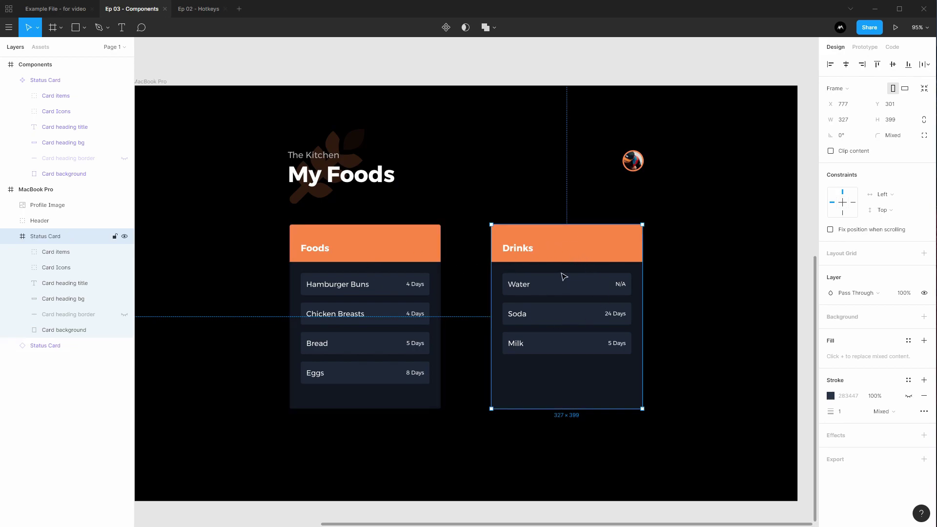
# Delete the Drinks card and place a duplicate Foods instance where it was
pyautogui.press('Delete')
pyautogui.click(332, 259)
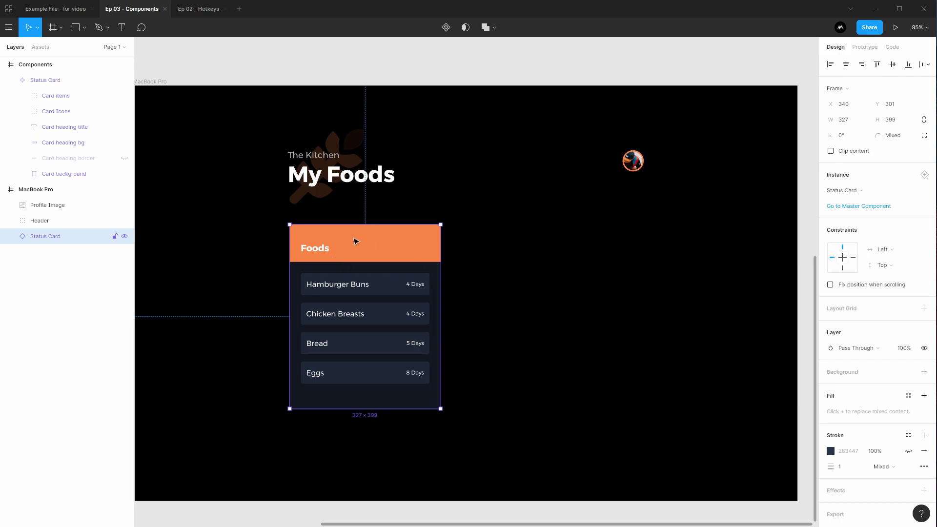
pyautogui.hotkey('ctrl', 'd')
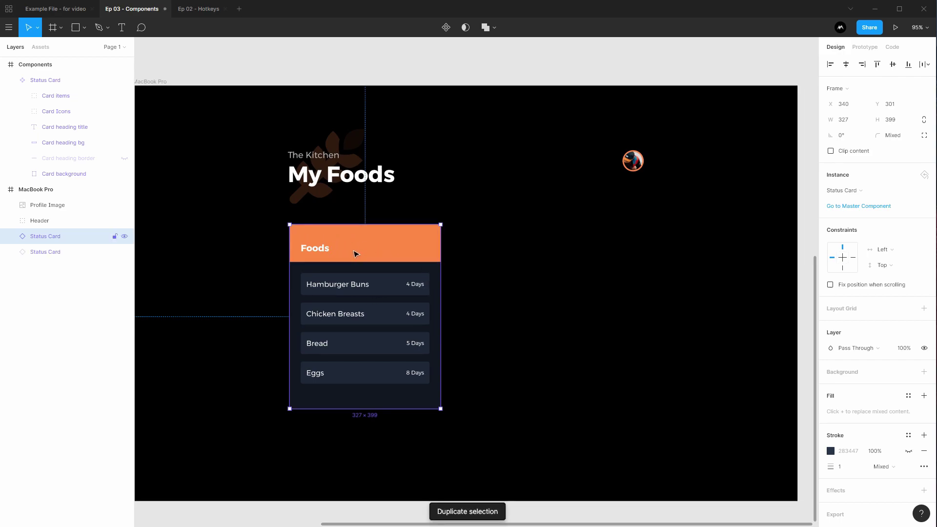
pyautogui.moveTo(369, 259); pyautogui.dragTo(558, 252)
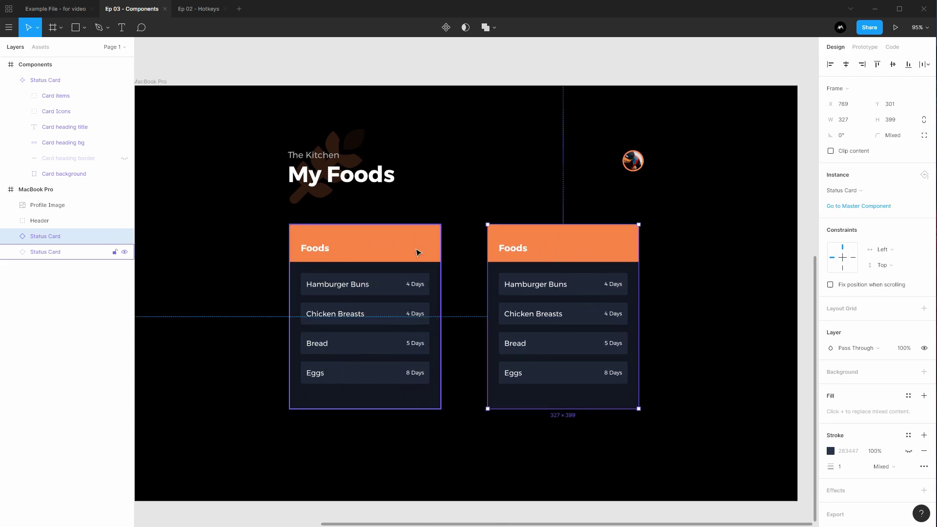
# Nudge the copy with arrow keys to sit 110 px right of the first card
pyautogui.press('Right')
pyautogui.press('Right')
pyautogui.press('Right')
pyautogui.press('Right')
pyautogui.press('Right')
pyautogui.press('Right')
pyautogui.press('Right')
pyautogui.press('Right')
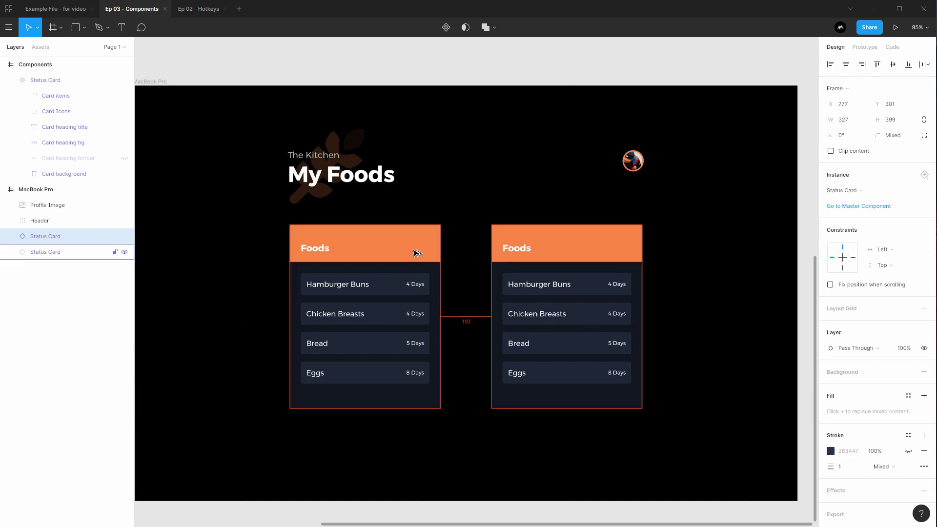
pyautogui.press('Left')
pyautogui.press('Right')
pyautogui.press('Left')
pyautogui.press('Right')
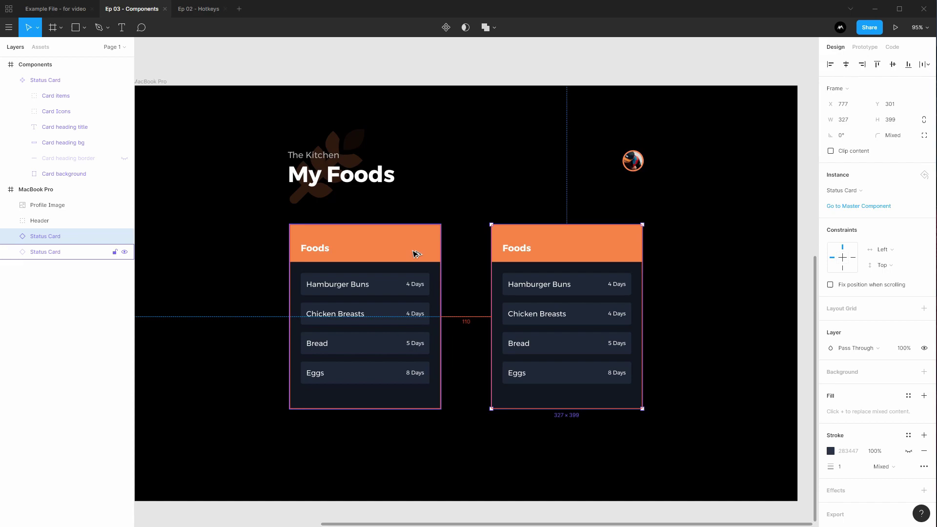
pyautogui.press('Left')
pyautogui.press('Right')
pyautogui.press('Left')
pyautogui.press('Right')
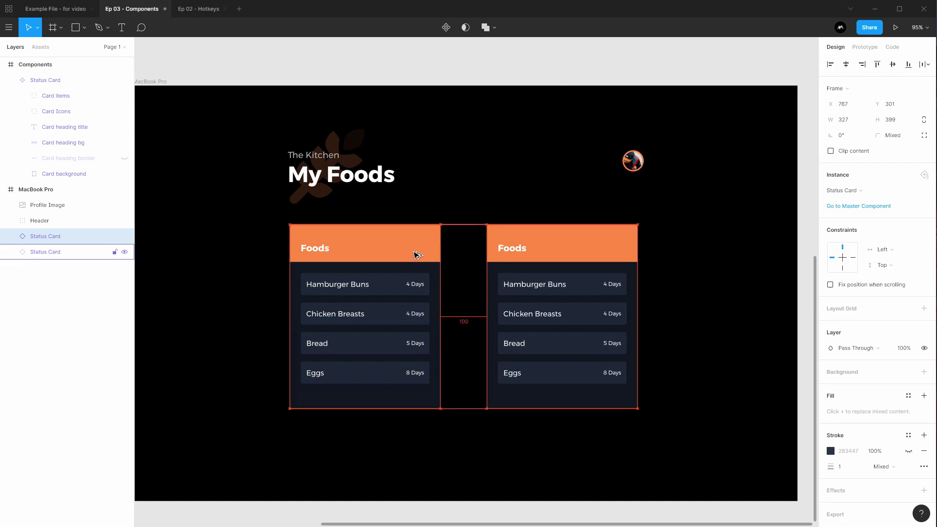
pyautogui.press('Left')
pyautogui.press('Right')
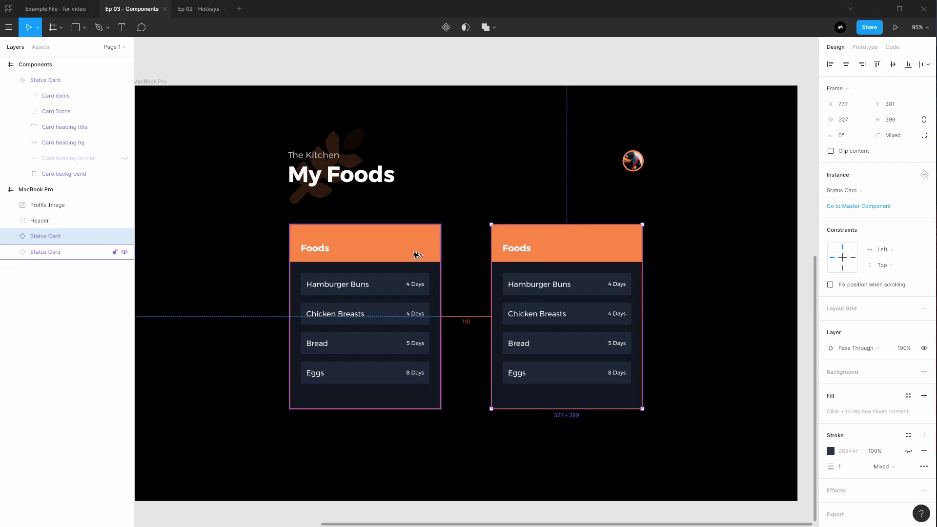
pyautogui.press('Left')
pyautogui.press('Right')
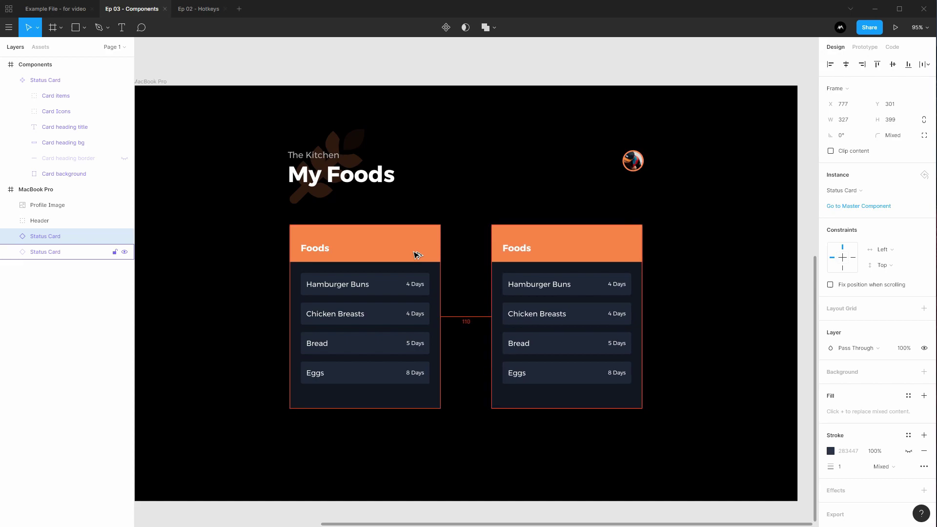
# Compare the two Foods card instances by selecting each in turn
pyautogui.click(449, 240)
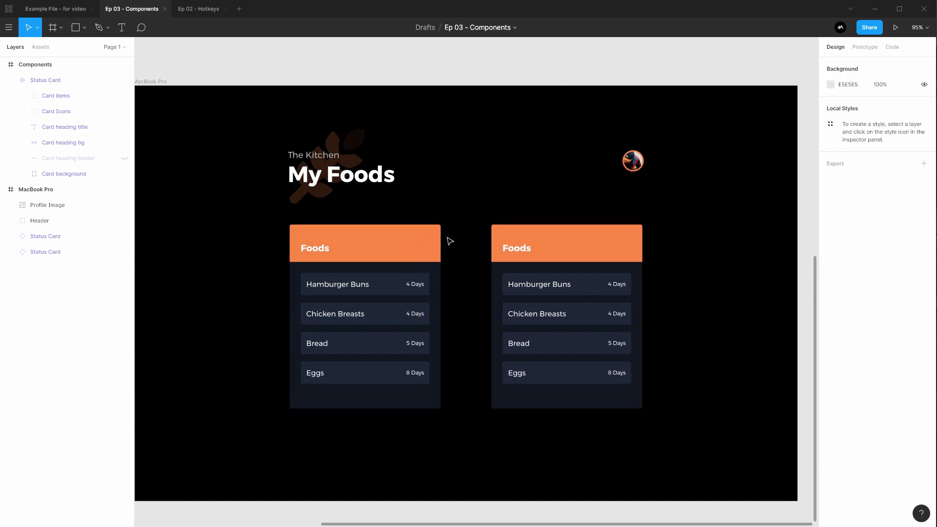
pyautogui.click(393, 228)
pyautogui.click(547, 246)
pyautogui.click(397, 249)
pyautogui.click(530, 256)
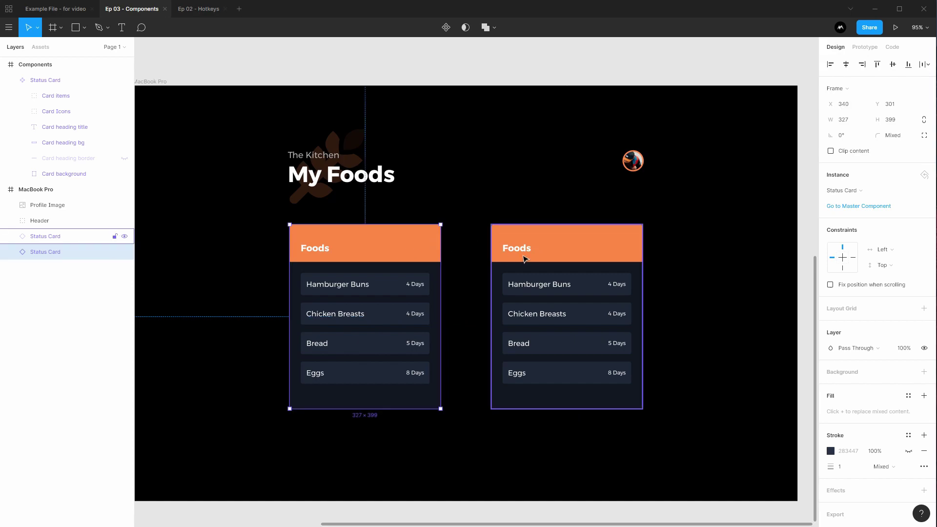
pyautogui.click(398, 249)
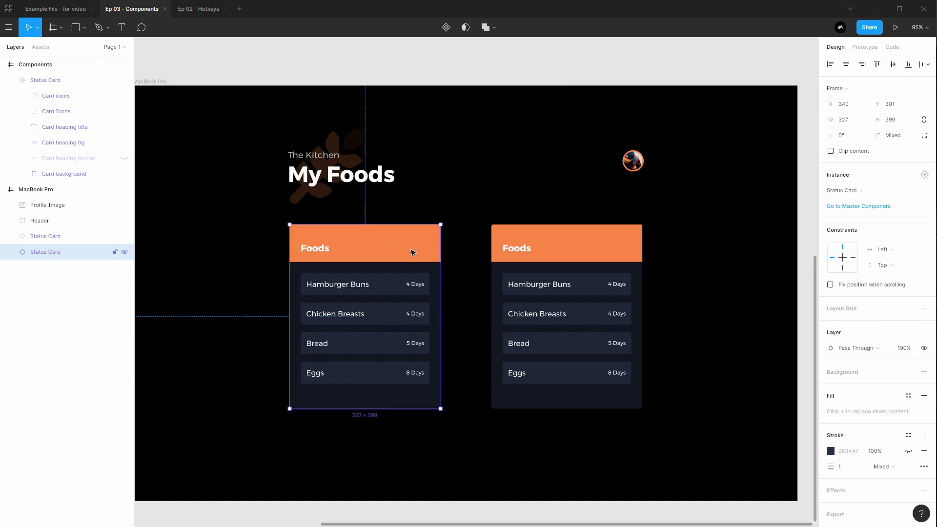
pyautogui.click(541, 246)
pyautogui.click(427, 243)
# Set the master Status Card's heading font size to 24
pyautogui.scroll(5, 428, 209)
pyautogui.hscroll(-4, 428, 209)
pyautogui.scroll(5, 376, 206)
pyautogui.hscroll(-5, 376, 206)
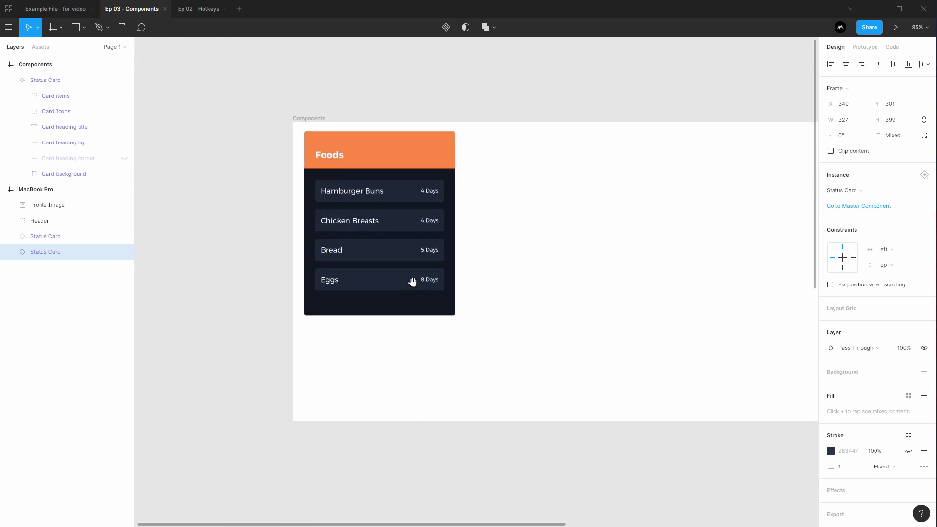
pyautogui.click(371, 155)
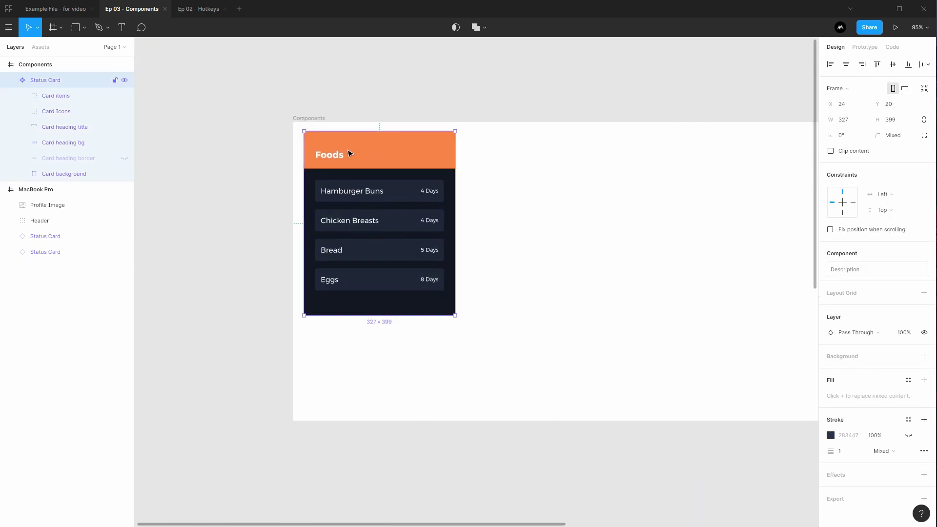
pyautogui.doubleClick(333, 158)
pyautogui.click(888, 279)
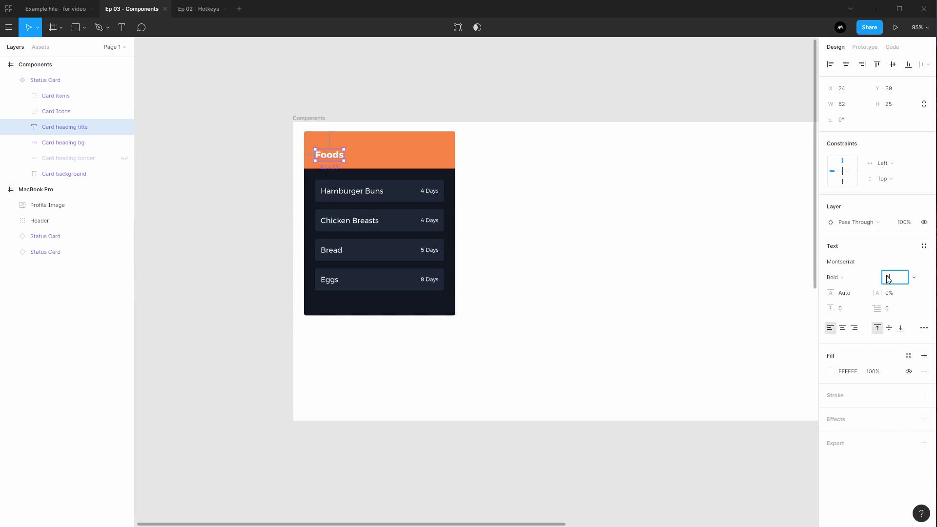
pyautogui.write('24')
pyautogui.press('Return')
pyautogui.click(586, 208)
# Check that the left card instance picked up the size 24 heading
pyautogui.scroll(-10, 586, 208)
pyautogui.hscroll(3, 397, 132)
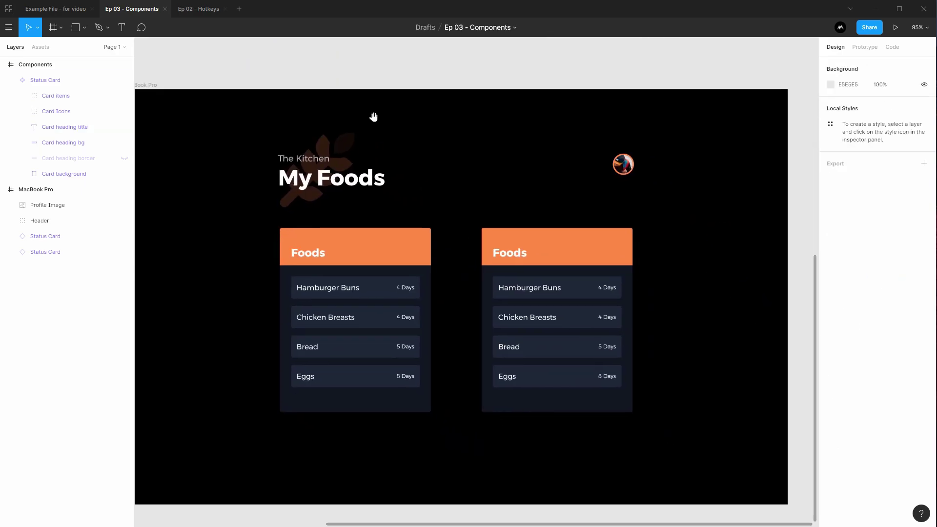
pyautogui.click(298, 260)
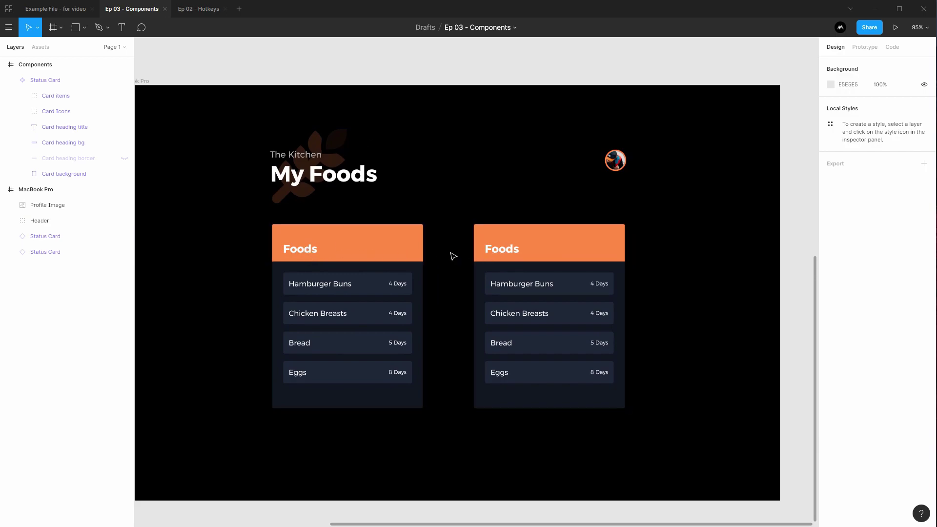
pyautogui.scroll(10, 317, 145)
pyautogui.hscroll(-6, 317, 146)
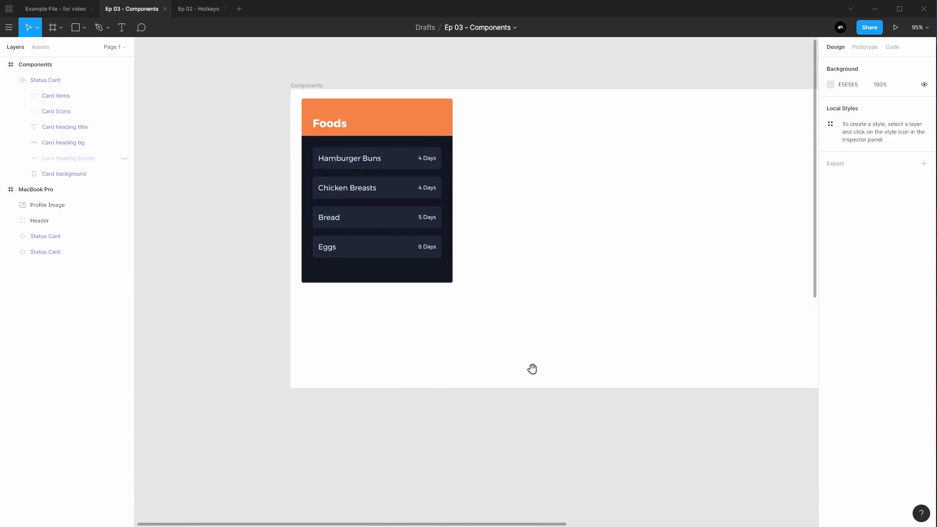
# Change the master's heading background to green and check the left instance
pyautogui.doubleClick(375, 124)
pyautogui.click(831, 277)
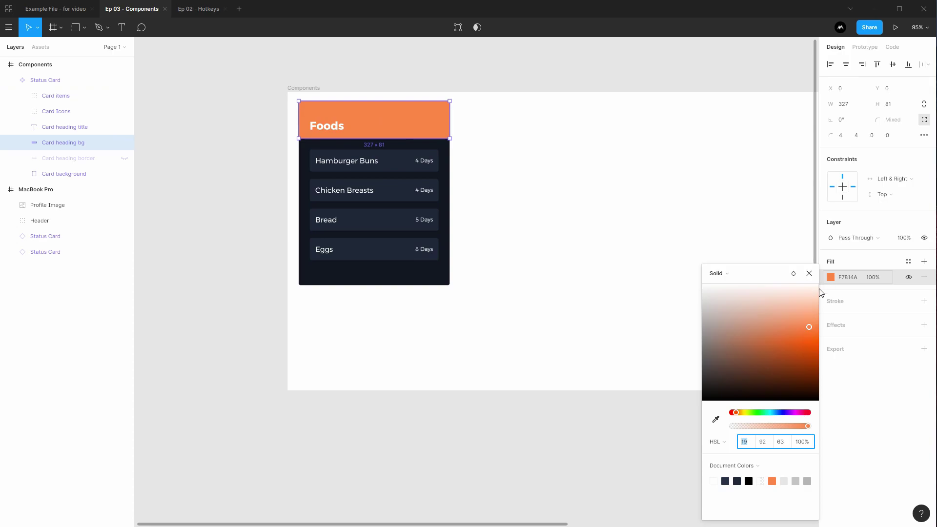
pyautogui.click(751, 414)
pyautogui.click(649, 356)
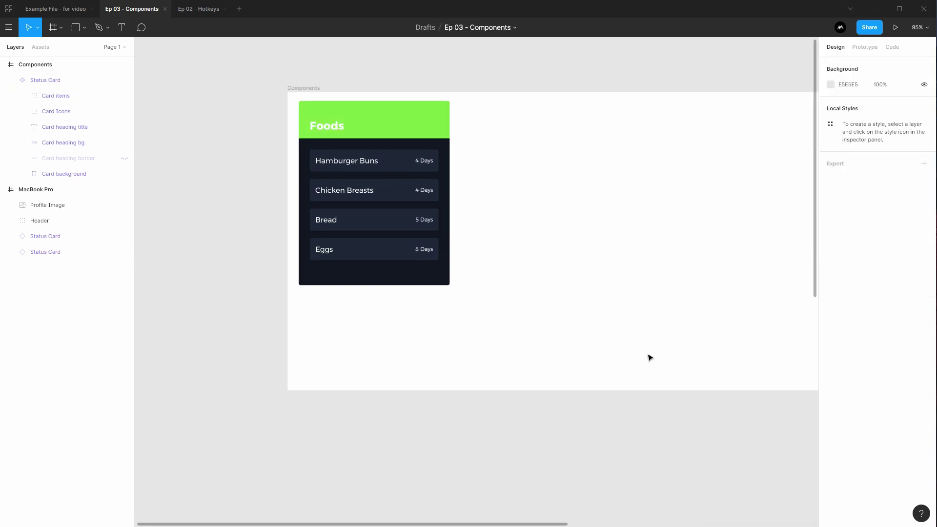
pyautogui.scroll(-6, 601, 325)
pyautogui.hscroll(5, 601, 325)
pyautogui.scroll(-3, 601, 325)
pyautogui.hscroll(3, 601, 324)
pyautogui.click(379, 263)
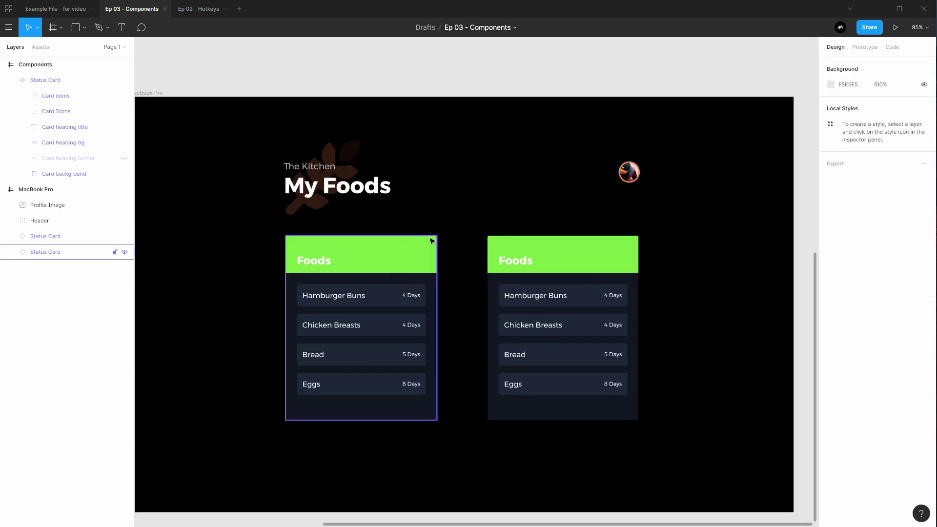
pyautogui.press('Escape')
# Undo the green heading colour and font-size edits on the master component
pyautogui.scroll(2, 429, 174)
pyautogui.hscroll(-4, 429, 174)
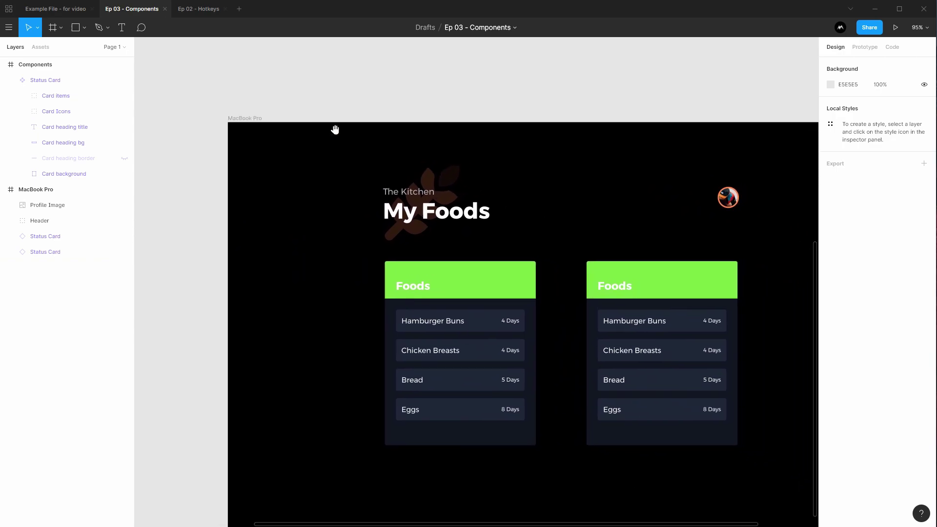
pyautogui.scroll(8, 335, 129)
pyautogui.hscroll(-6, 477, 324)
pyautogui.click(357, 151)
pyautogui.hotkey('ctrl', 'z')
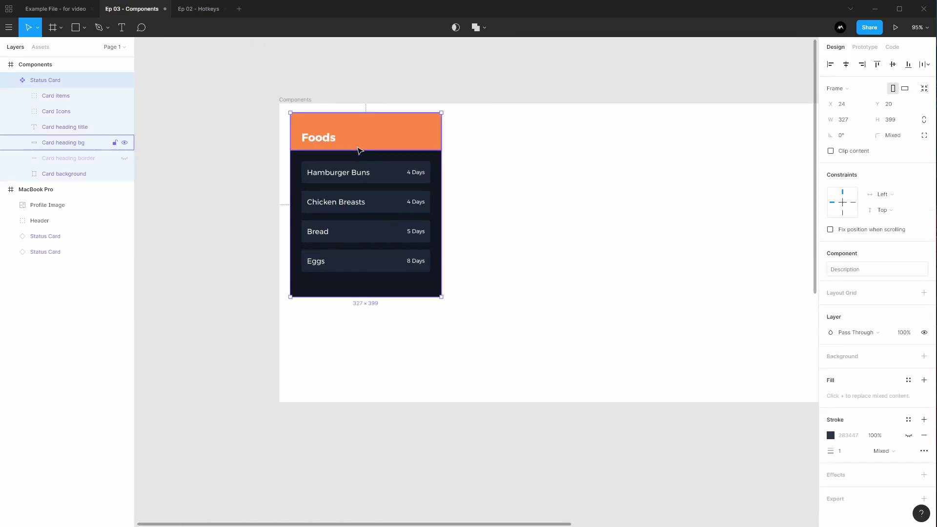
pyautogui.press('Escape')
pyautogui.hotkey('ctrl', 'z')
pyautogui.press('Escape')
# Pan until the MacBook Pro layout fills the view
pyautogui.scroll(-5, 399, 168)
pyautogui.hscroll(5, 398, 168)
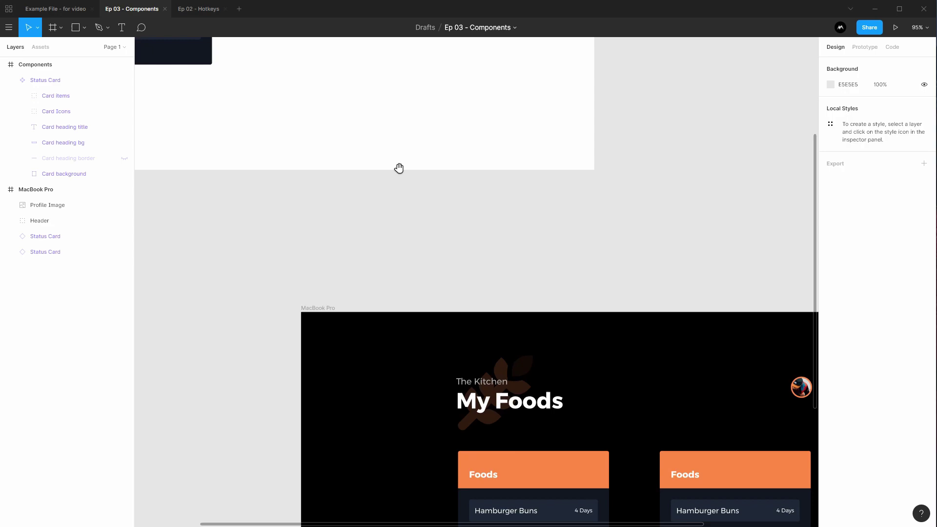
pyautogui.scroll(-4, 425, 169)
pyautogui.hscroll(3, 425, 170)
pyautogui.moveTo(424, 169); pyautogui.dragTo(395, 116)
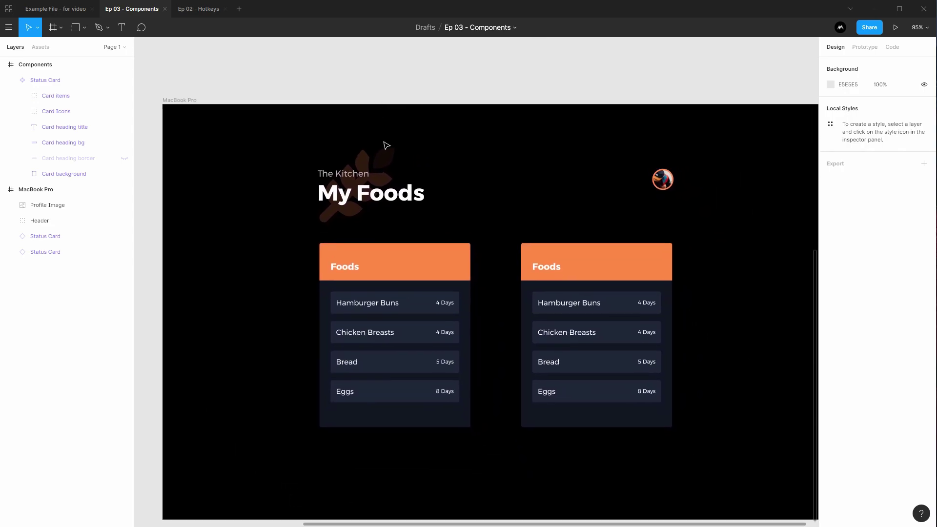
pyautogui.scroll(-2, 490, 207)
pyautogui.hscroll(1, 489, 207)
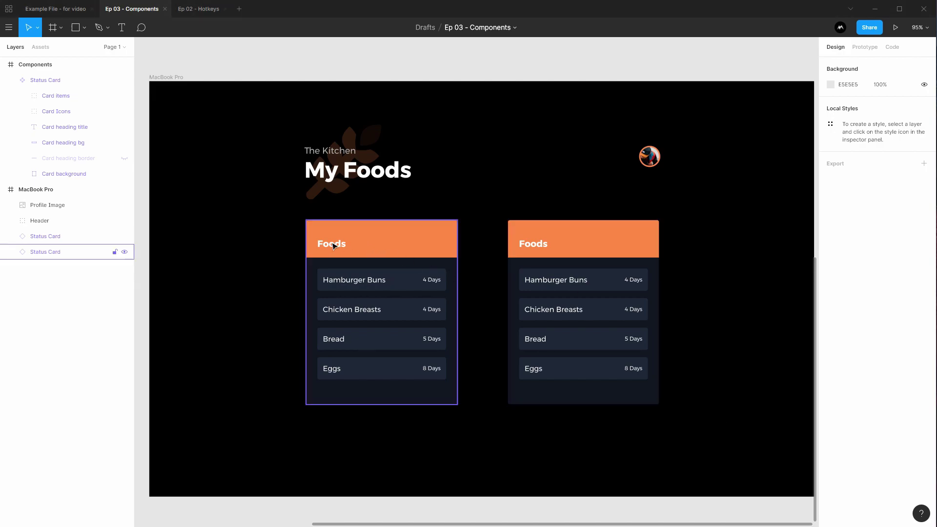
pyautogui.click(334, 247)
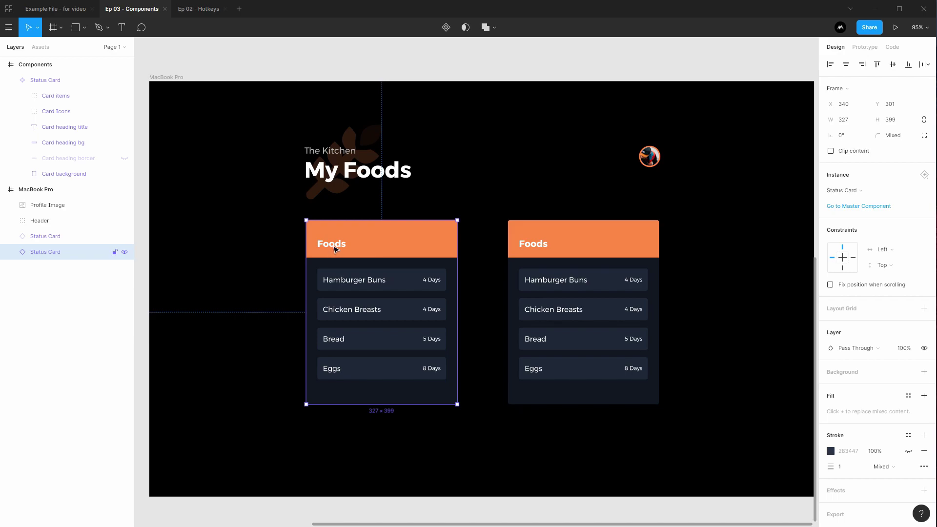
# Rename the right card's heading title from Foods to Drinks
pyautogui.click(528, 244)
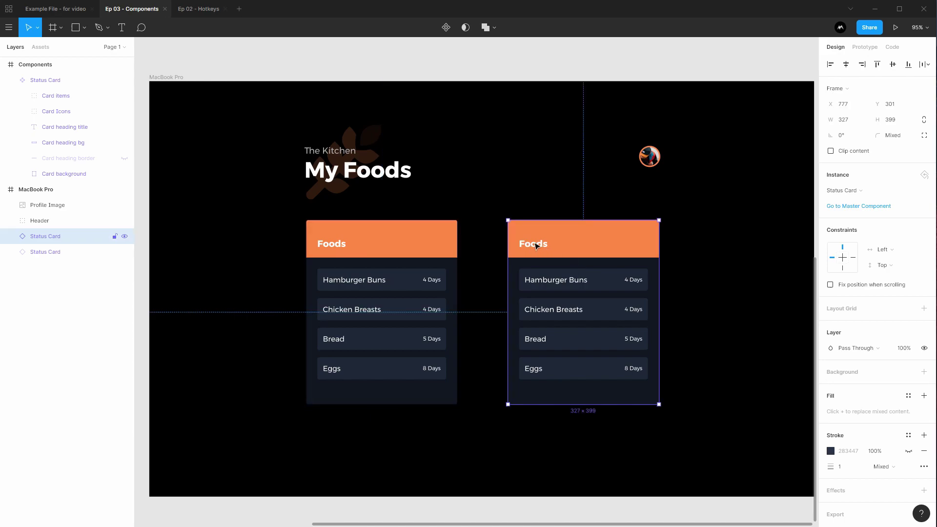
pyautogui.click(10, 236)
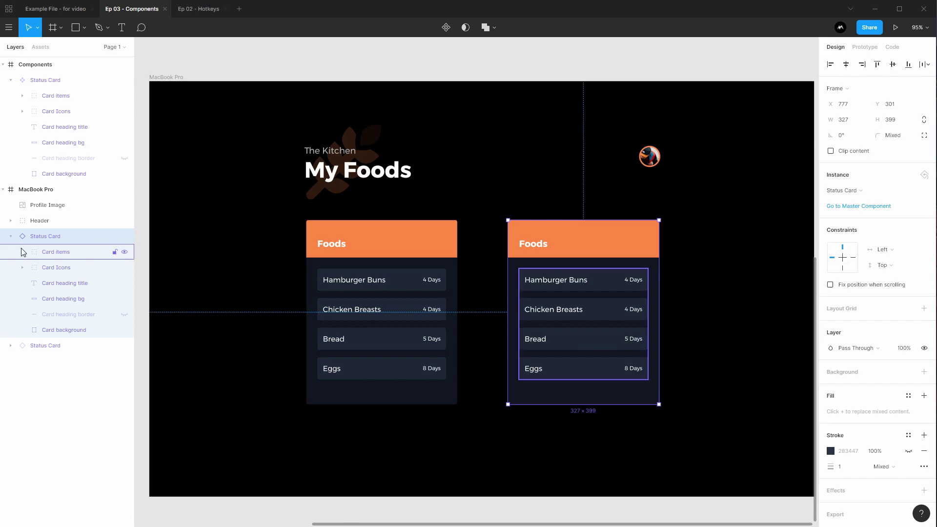
pyautogui.click(75, 285)
pyautogui.doubleClick(530, 245)
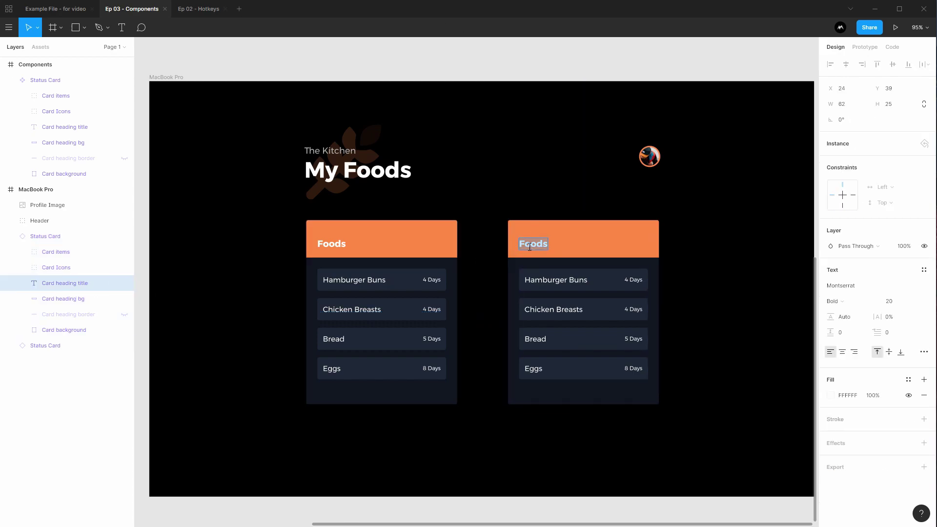
pyautogui.write('Drinks')
pyautogui.click(599, 162)
# Make the Drinks card's header background red (F74A4A)
pyautogui.doubleClick(607, 250)
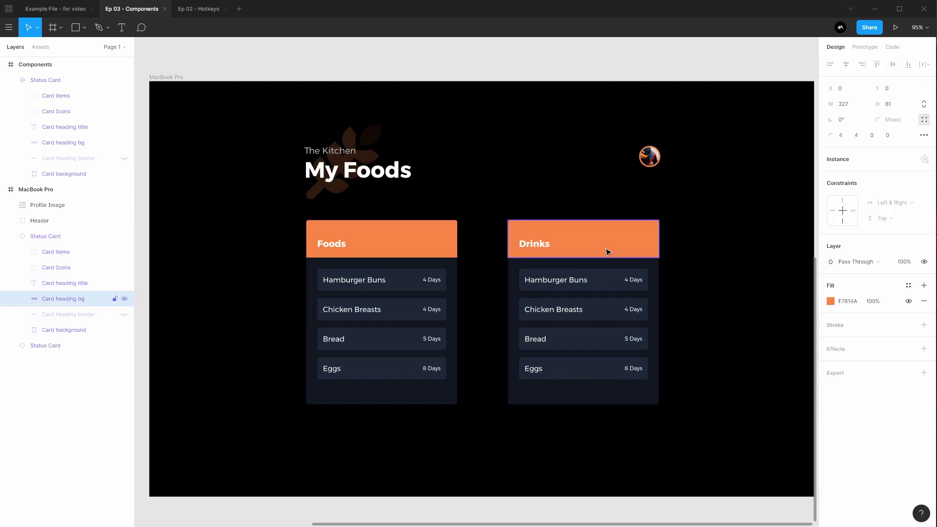
pyautogui.click(830, 301)
pyautogui.moveTo(740, 416); pyautogui.dragTo(711, 416)
pyautogui.click(707, 239)
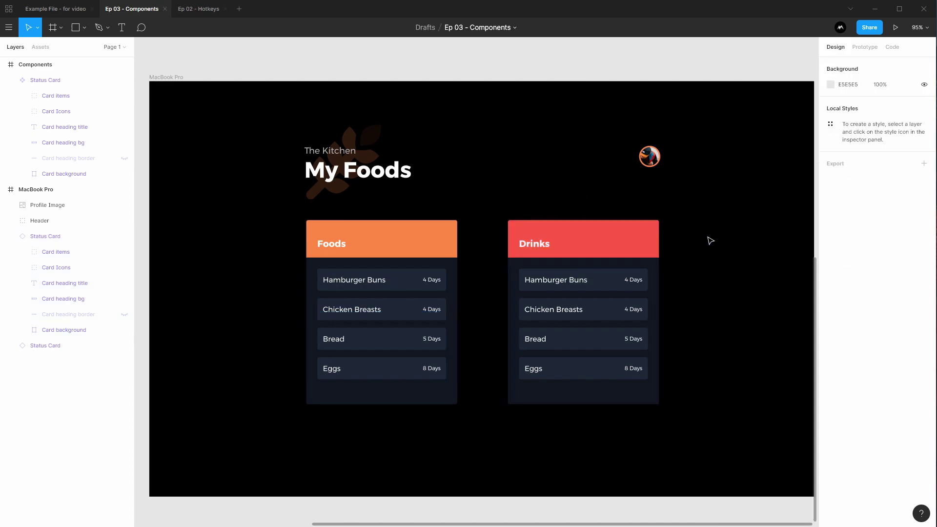
pyautogui.doubleClick(577, 240)
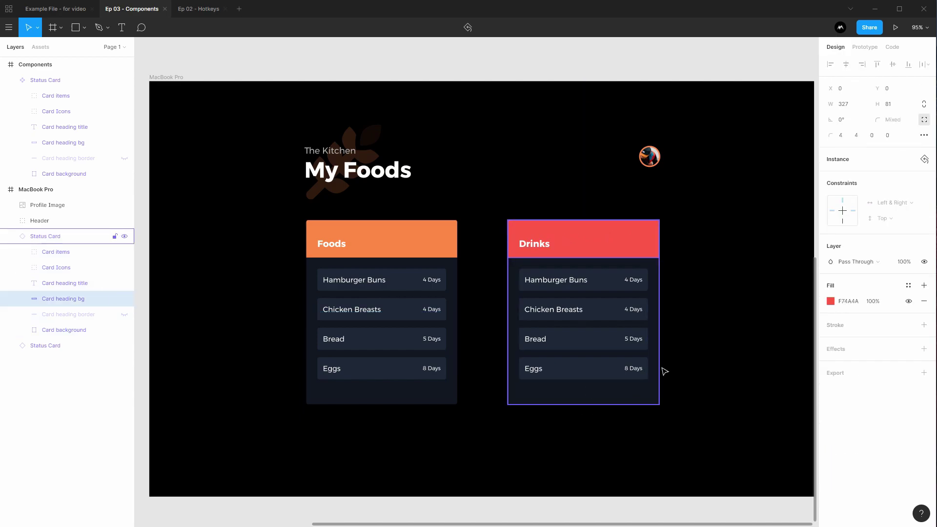
pyautogui.click(54, 239)
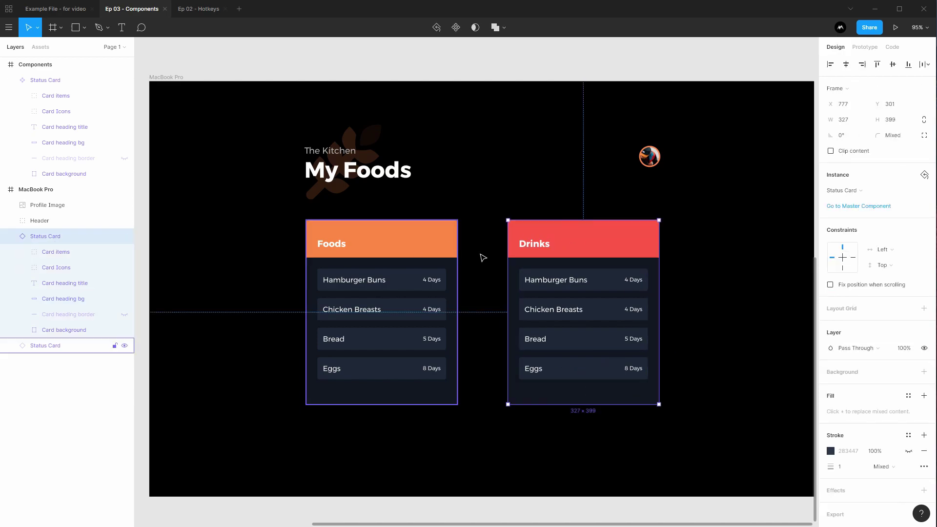
pyautogui.click(761, 259)
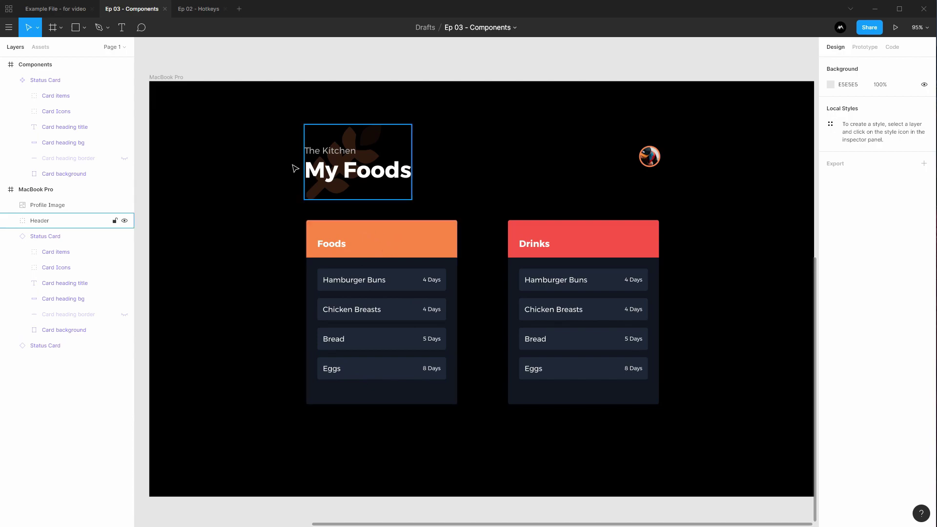
pyautogui.scroll(10, 293, 167)
pyautogui.hscroll(-10, 293, 167)
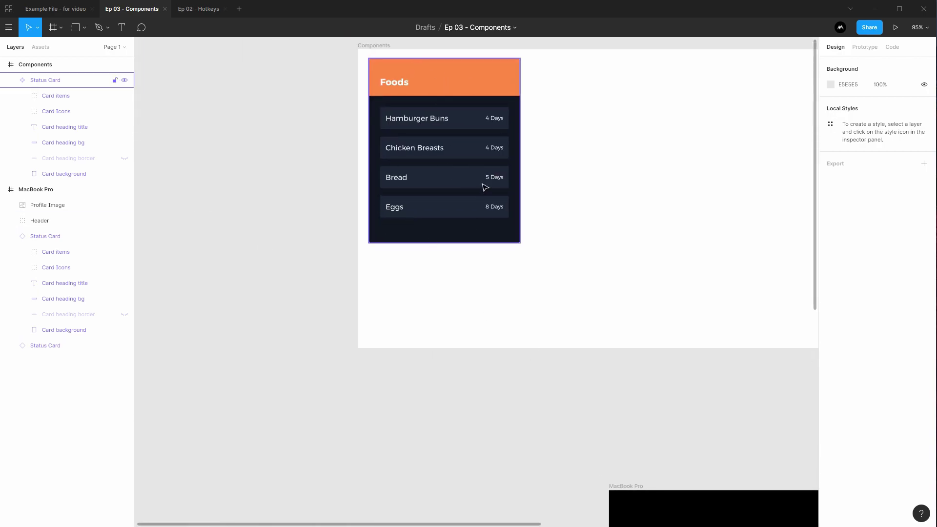
pyautogui.click(637, 341)
pyautogui.scroll(-10, 463, 201)
pyautogui.hscroll(10, 462, 201)
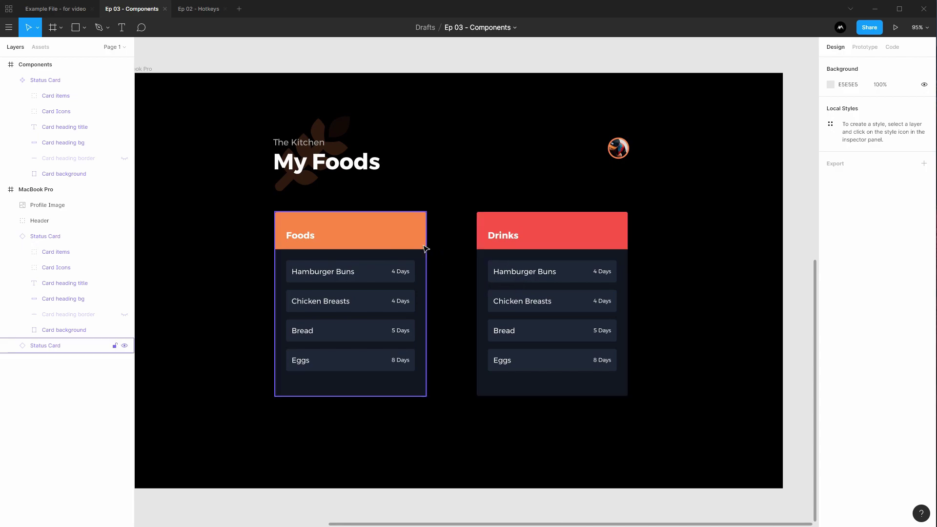
pyautogui.click(571, 232)
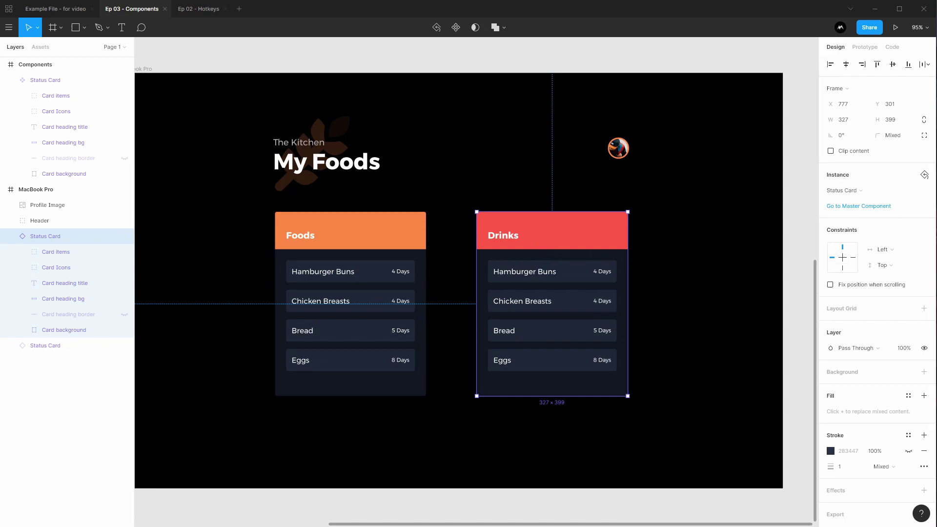
pyautogui.click(924, 175)
pyautogui.click(863, 182)
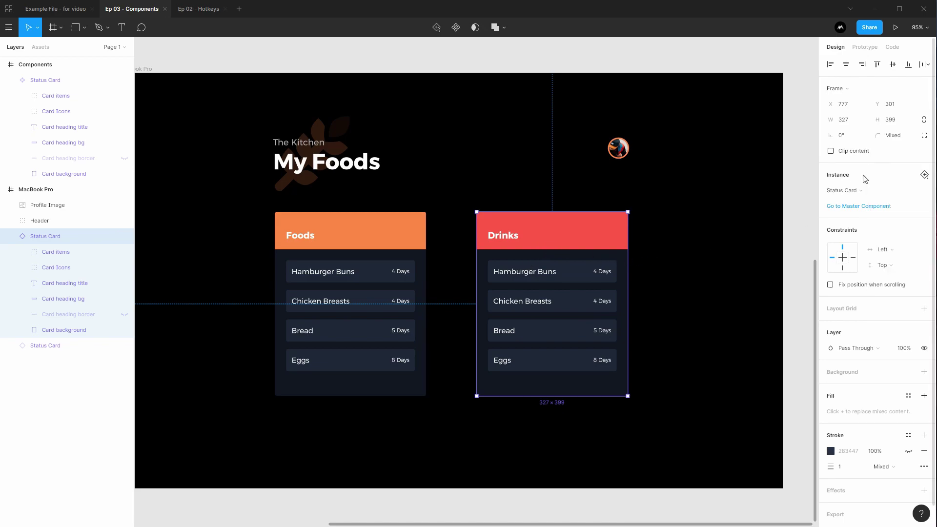
pyautogui.click(859, 191)
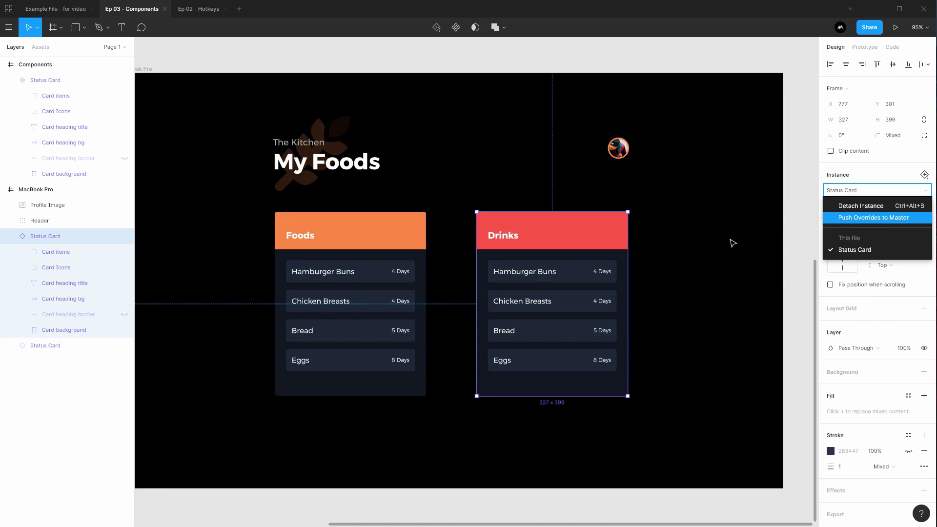
pyautogui.click(713, 245)
pyautogui.click(589, 235)
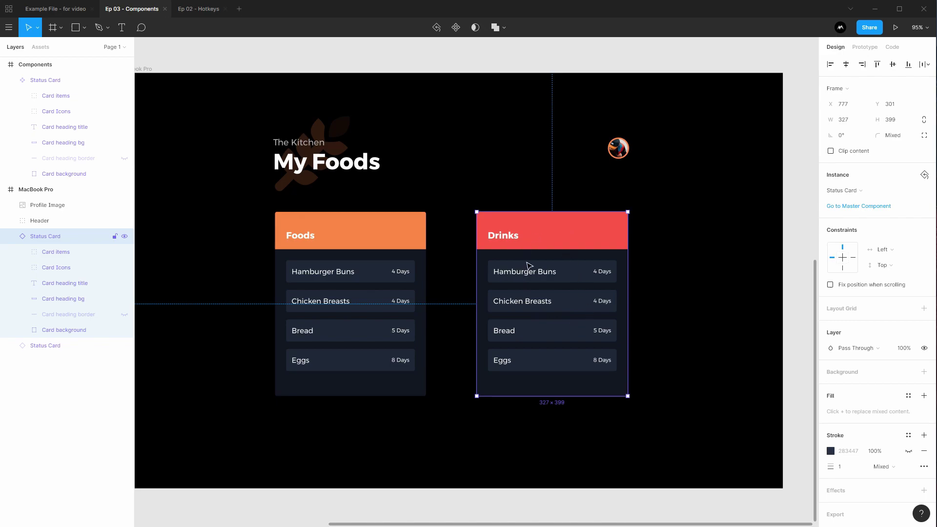
# Drill into the Drinks card past its heading and select the Eggs item row
pyautogui.click(464, 210)
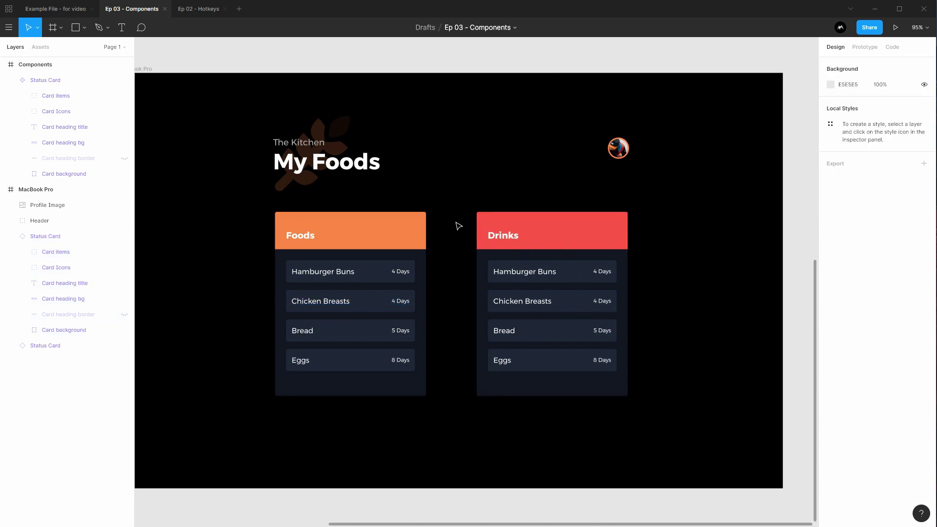
pyautogui.doubleClick(528, 234)
pyautogui.click(500, 236)
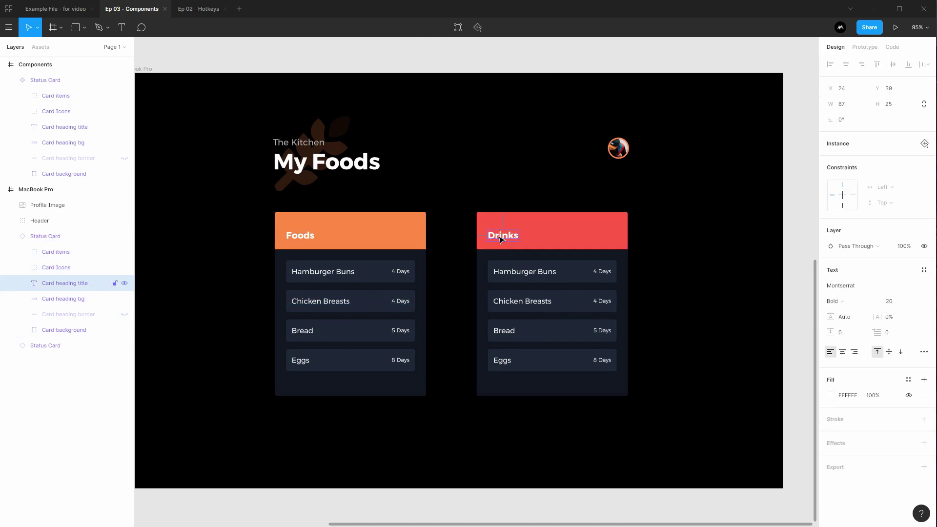
pyautogui.doubleClick(499, 236)
pyautogui.click(576, 237)
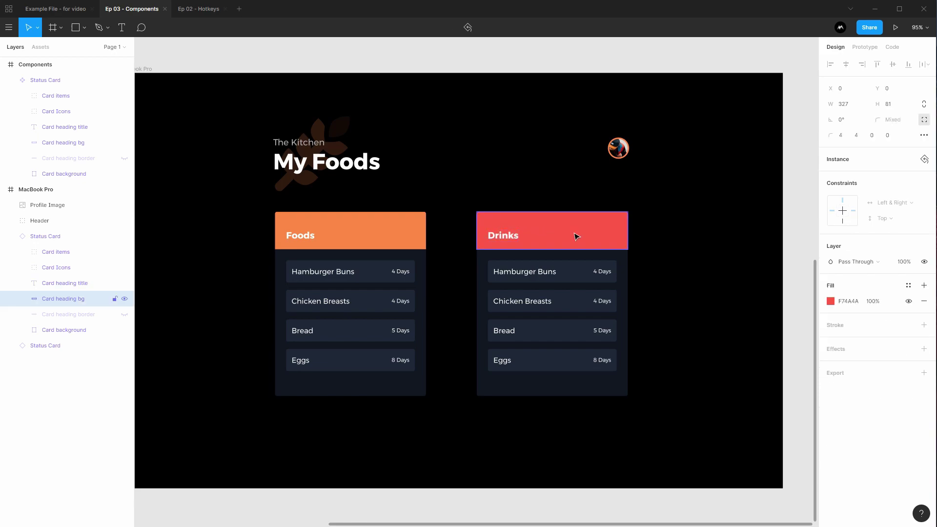
pyautogui.click(520, 360)
pyautogui.click(521, 360)
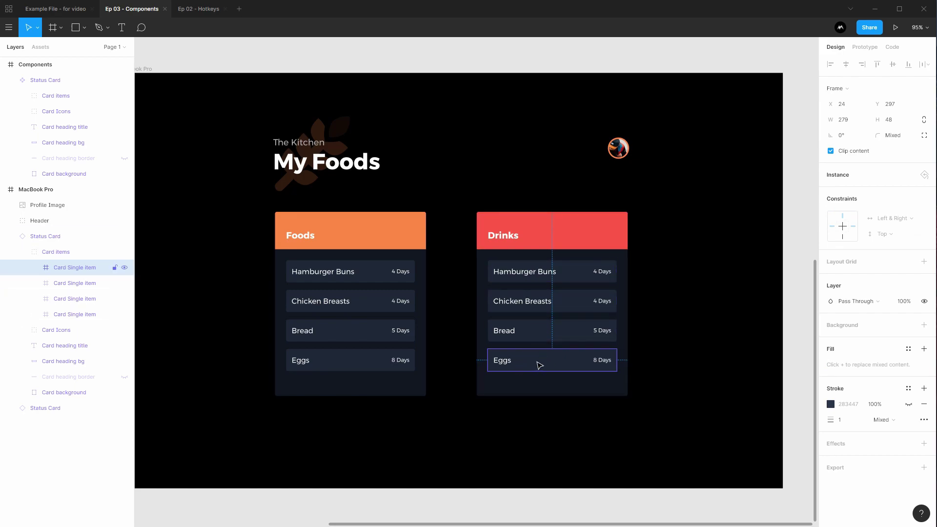
# Hide the Drinks Eggs item and relabel its Hamburger Buns row as Water
pyautogui.click(124, 268)
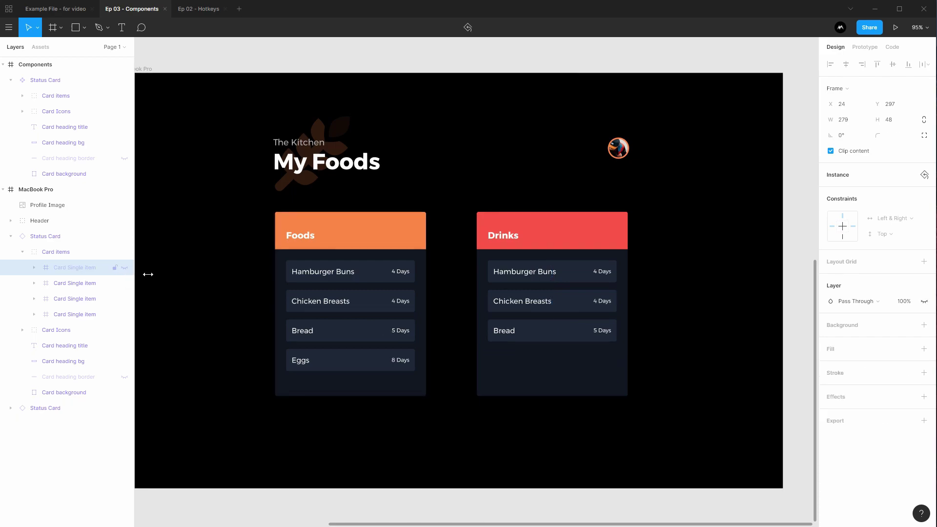
pyautogui.doubleClick(519, 276)
pyautogui.doubleClick(520, 280)
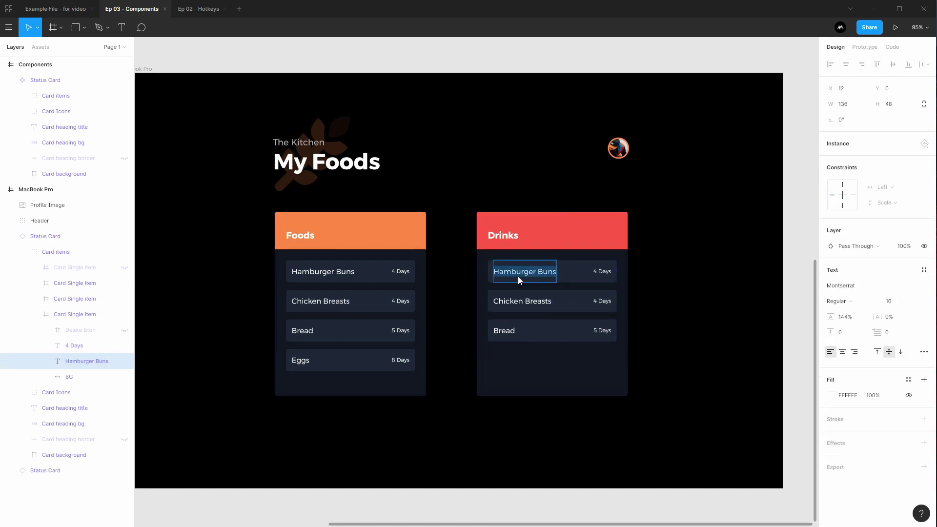
pyautogui.write('Water')
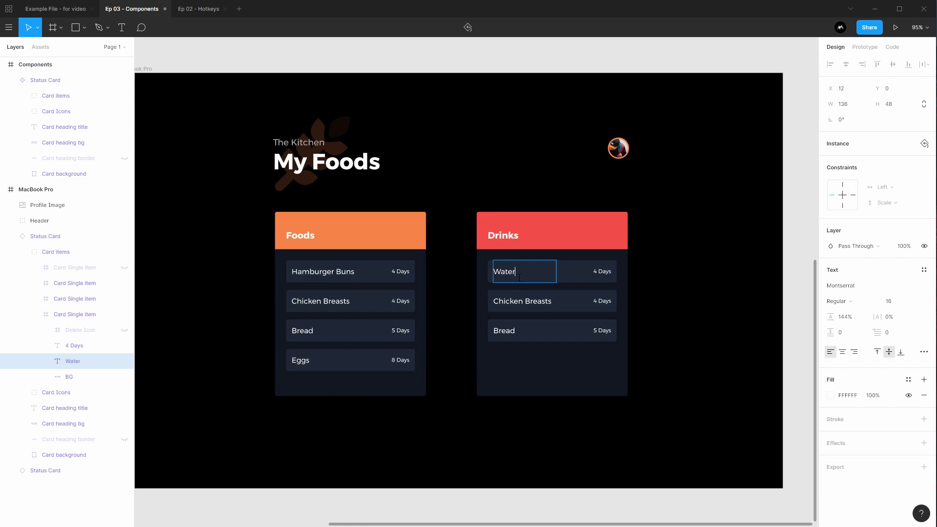
# Relabel the Drinks Chicken Breasts row as Milk and the Bread row as Soda
pyautogui.doubleClick(530, 300)
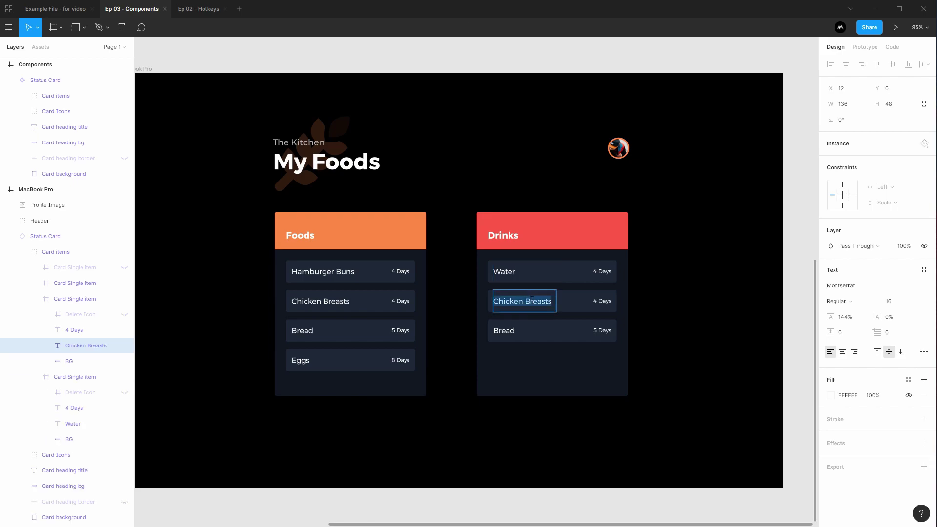
pyautogui.write('Milk')
pyautogui.doubleClick(510, 332)
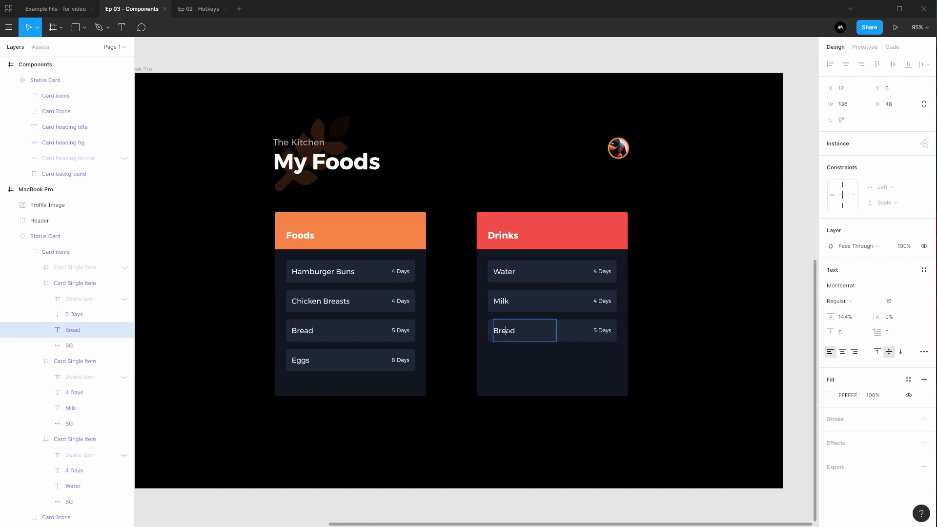
pyautogui.write('Soda')
pyautogui.click(666, 302)
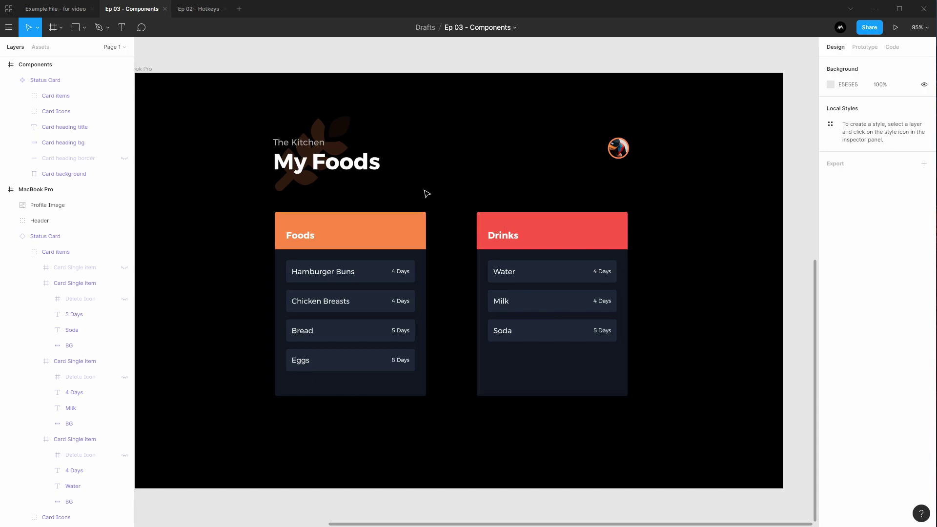
# Make the master Status Card's header background taller, to 97
pyautogui.hscroll(-1, 427, 193)
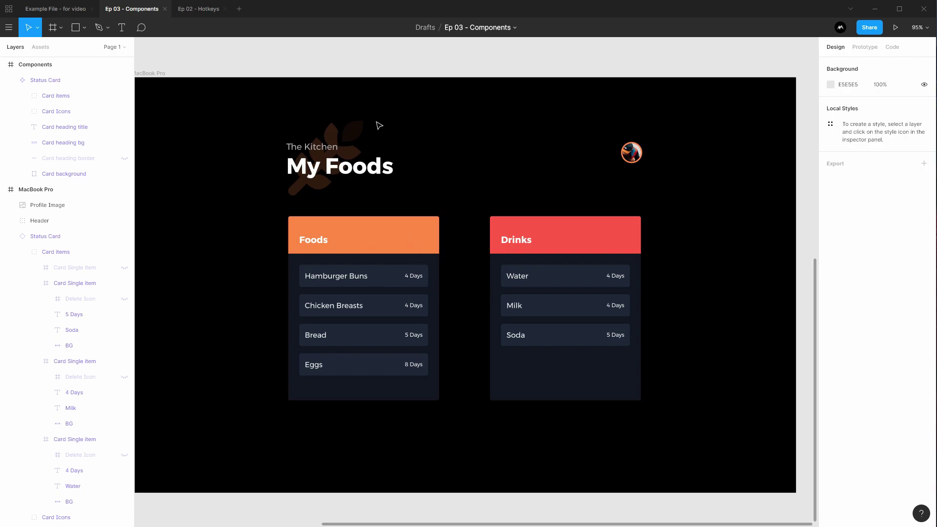
pyautogui.scroll(5, 446, 214)
pyautogui.hscroll(-4, 445, 213)
pyautogui.scroll(5, 463, 313)
pyautogui.hscroll(-5, 463, 313)
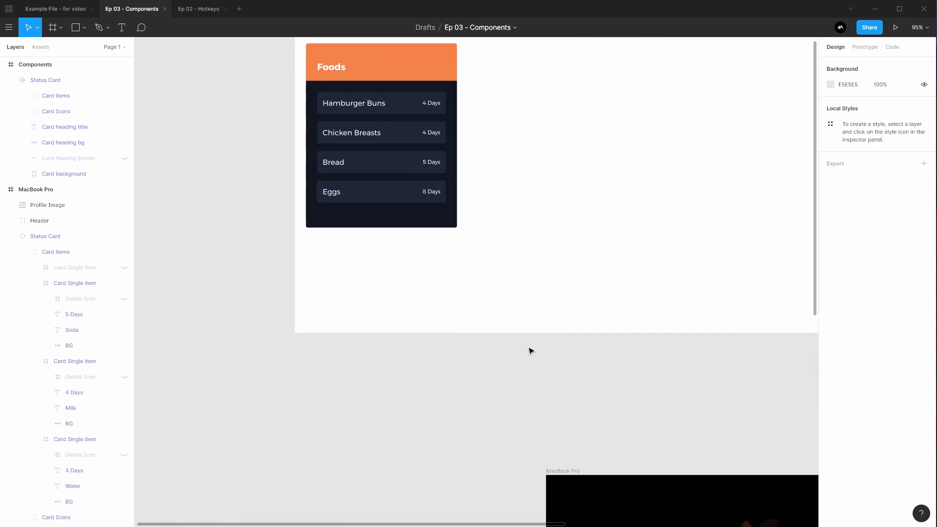
pyautogui.click(385, 65)
pyautogui.click(383, 73)
pyautogui.scroll(1, 383, 72)
pyautogui.hscroll(1, 383, 72)
pyautogui.moveTo(373, 103); pyautogui.dragTo(372, 111)
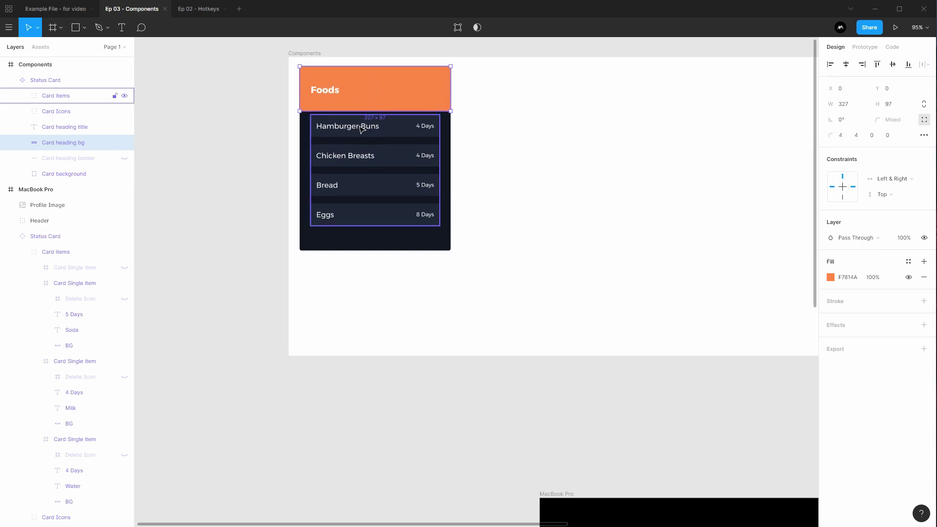
# Move the master card's item list about 24 px lower and extend the header to 108 tall
pyautogui.click(360, 129)
pyautogui.moveTo(360, 130)
pyautogui.mouseDown()
pyautogui.moveTo(360, 141)
pyautogui.moveTo(369, 139)
pyautogui.mouseUp()
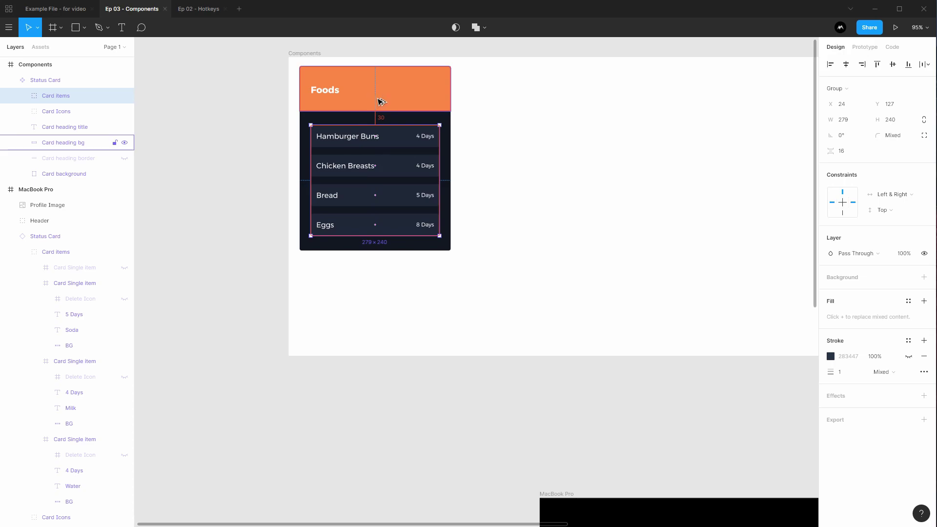
pyautogui.click(379, 101)
pyautogui.moveTo(376, 111); pyautogui.dragTo(375, 113)
# Set the Foods heading title to font size 32 and nudge it up slightly
pyautogui.click(320, 92)
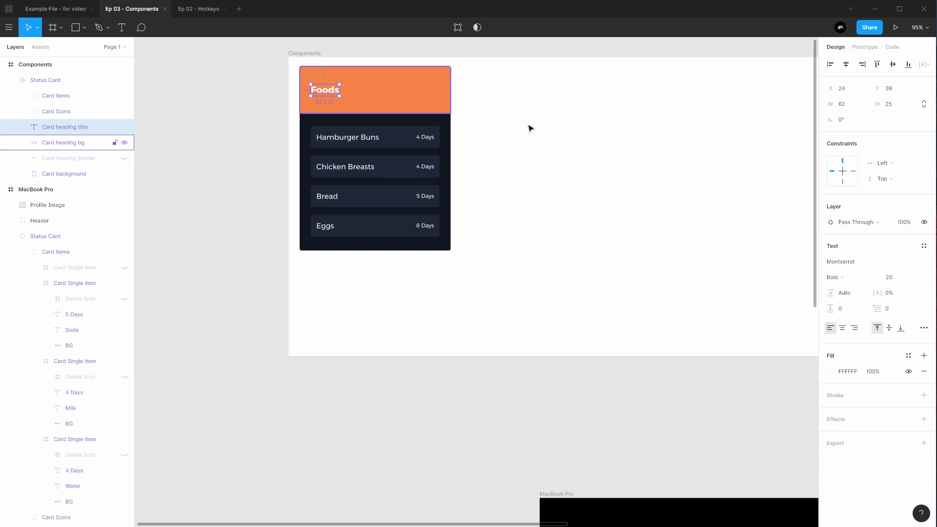
pyautogui.click(897, 277)
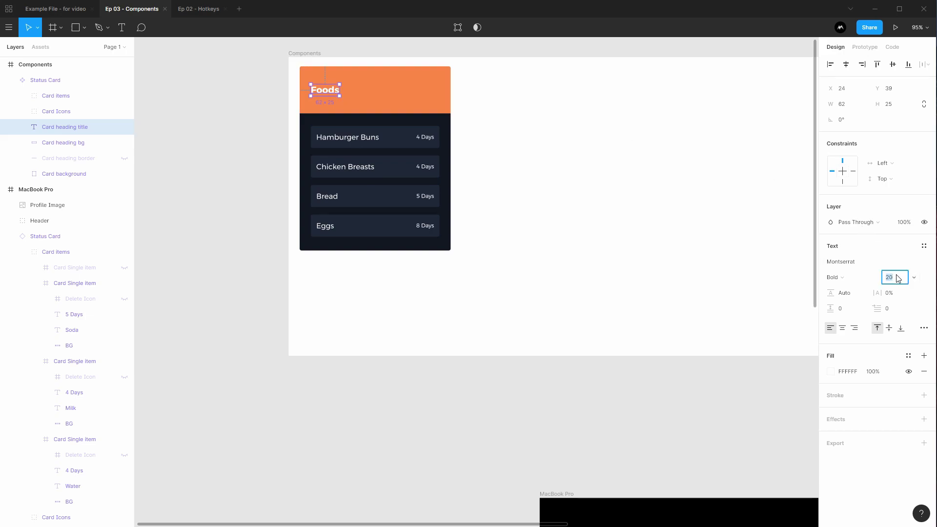
pyautogui.write('26')
pyautogui.press('Return')
pyautogui.click(898, 278)
pyautogui.write('32')
pyautogui.press('Return')
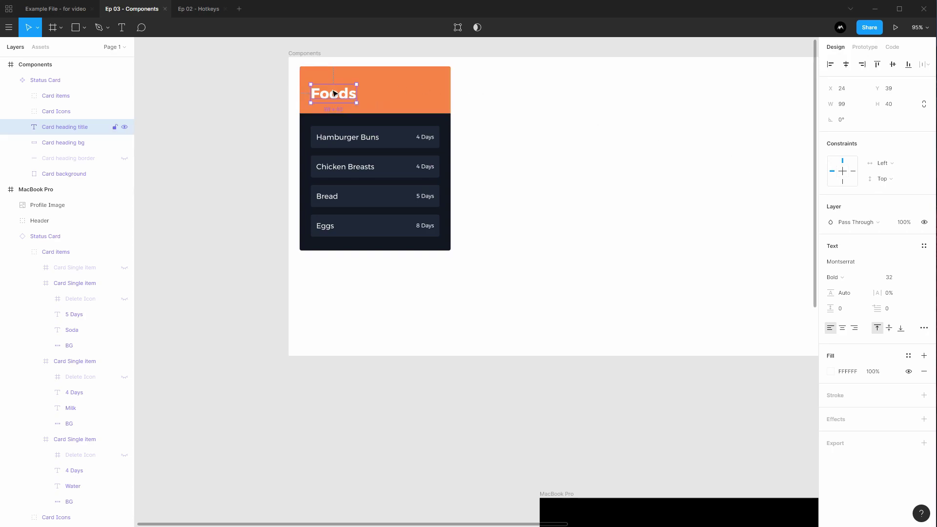
pyautogui.moveTo(335, 94); pyautogui.dragTo(334, 89)
pyautogui.click(533, 137)
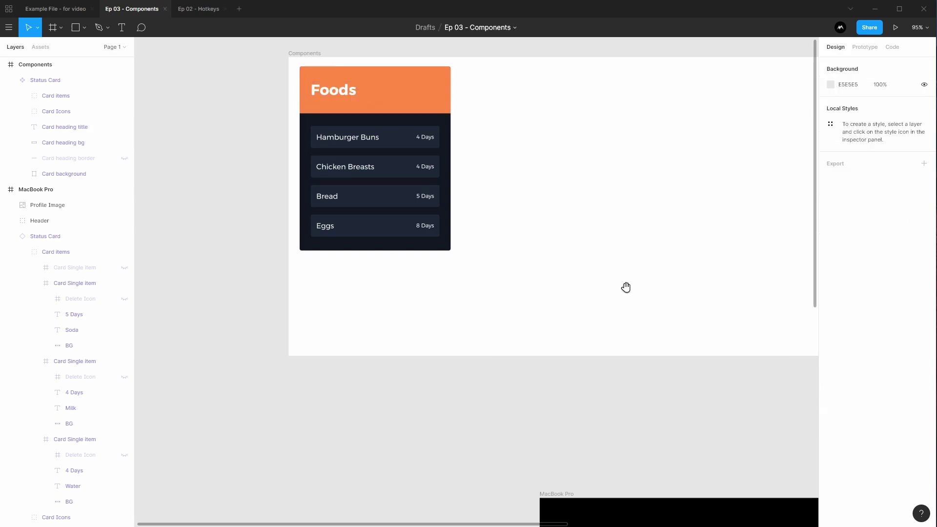
pyautogui.scroll(-10, 626, 286)
pyautogui.hscroll(10, 626, 287)
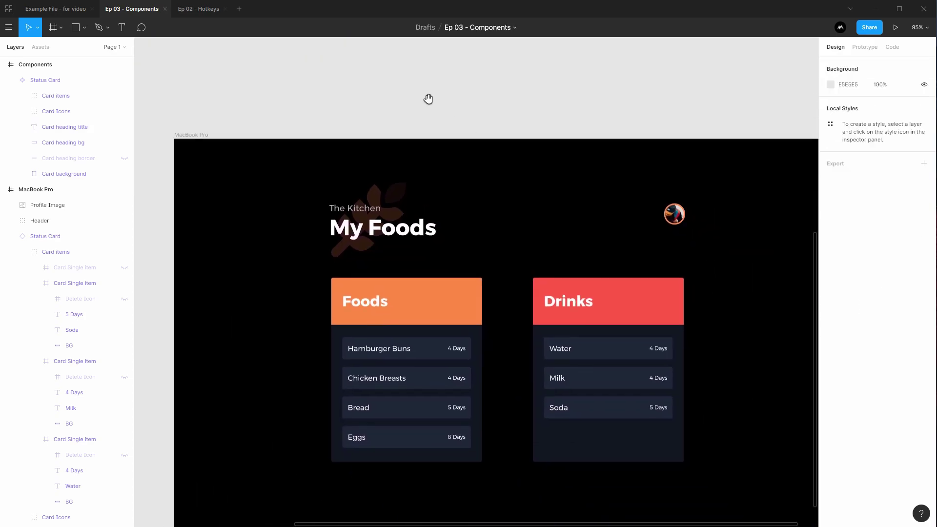
pyautogui.moveTo(428, 99); pyautogui.dragTo(397, 73)
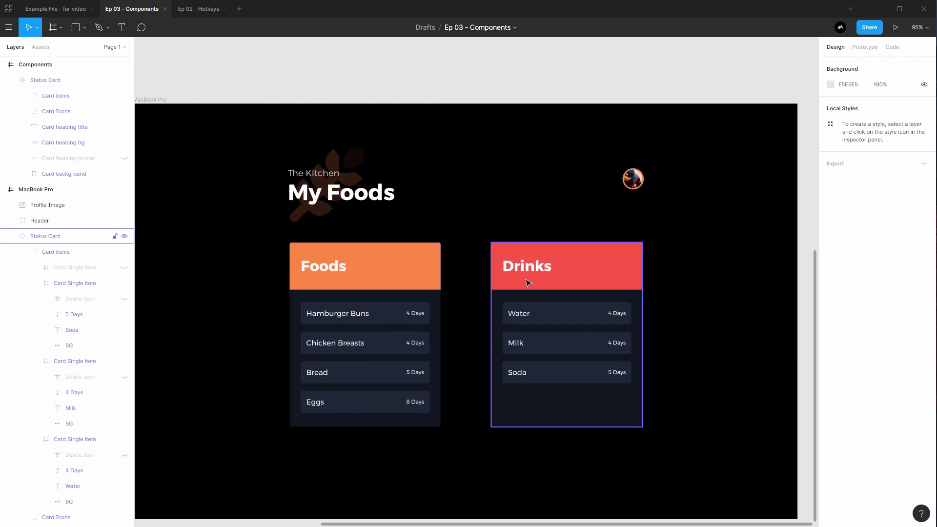
pyautogui.doubleClick(569, 278)
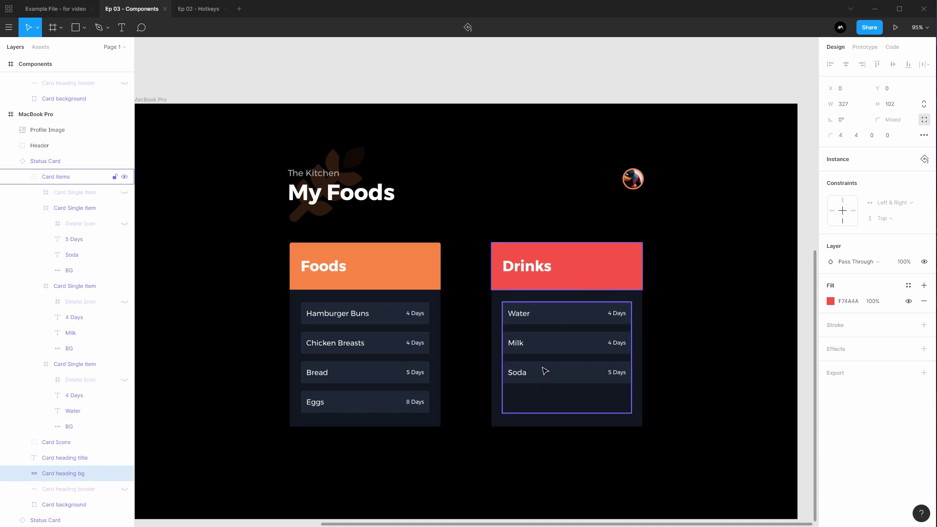
pyautogui.click(424, 105)
# Change the master Status Card's heading background fill to green
pyautogui.scroll(6, 586, 216)
pyautogui.hscroll(-7, 585, 215)
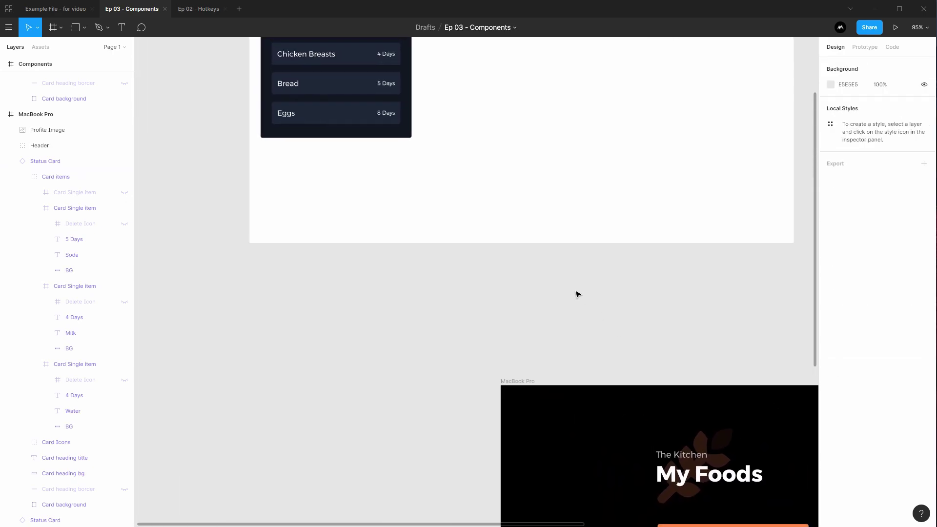
pyautogui.scroll(4, 576, 294)
pyautogui.hscroll(-2, 576, 294)
pyautogui.click(412, 131)
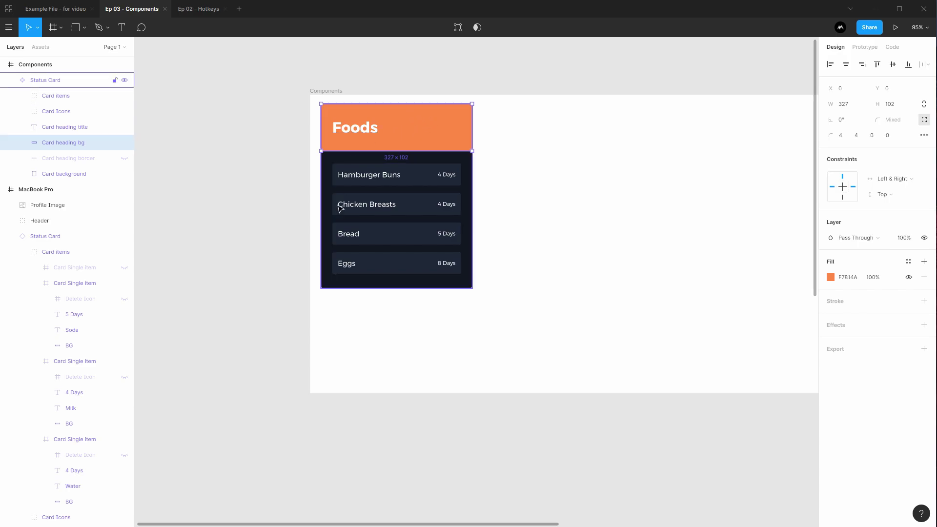
pyautogui.click(830, 277)
pyautogui.moveTo(762, 411); pyautogui.dragTo(743, 412)
pyautogui.click(550, 264)
pyautogui.scroll(-10, 550, 264)
pyautogui.hscroll(8, 550, 263)
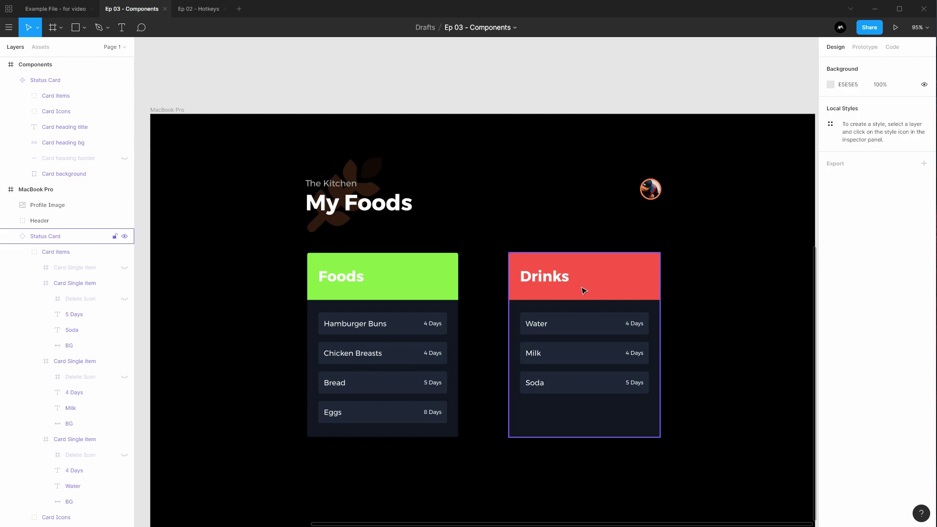
# Give only the Drinks card's Water item background a darker blue, 1B3054
pyautogui.scroll(-3, 459, 269)
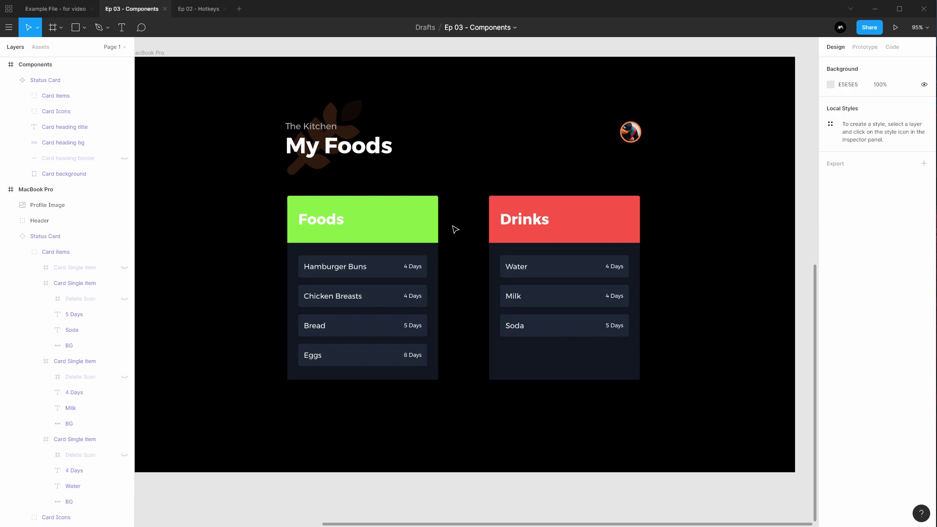
pyautogui.doubleClick(544, 273)
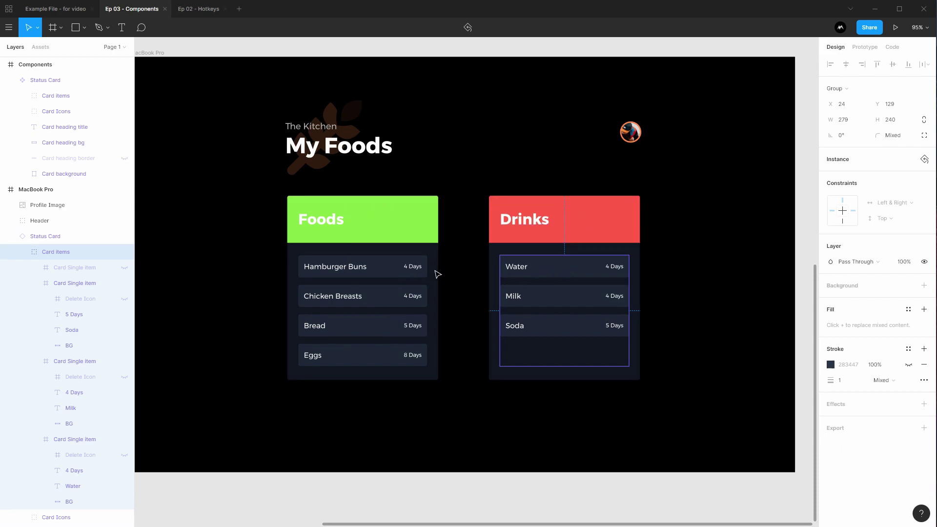
pyautogui.doubleClick(563, 271)
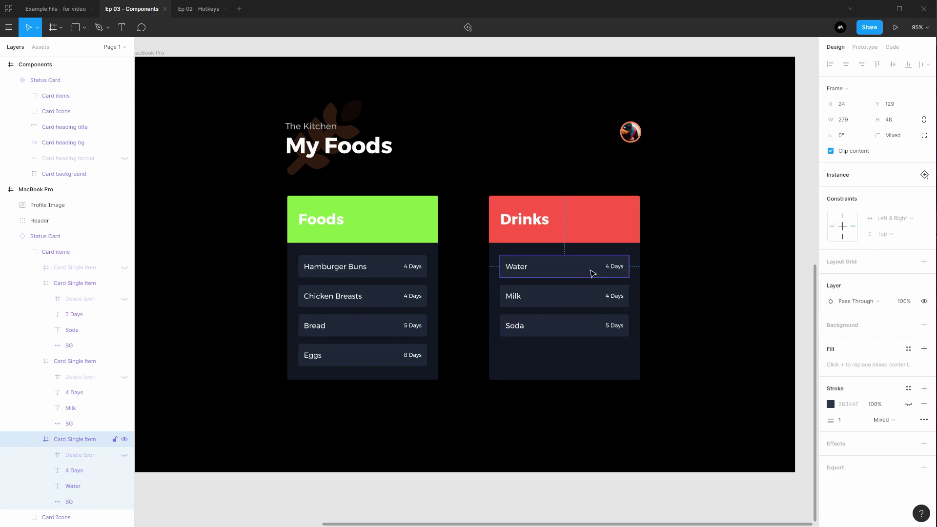
pyautogui.click(69, 502)
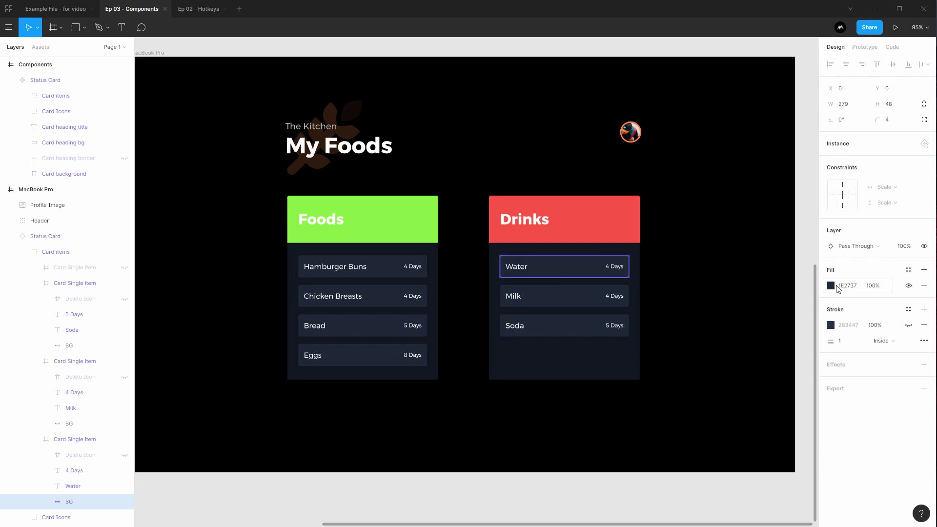
pyautogui.click(837, 287)
pyautogui.moveTo(748, 390); pyautogui.dragTo(764, 382)
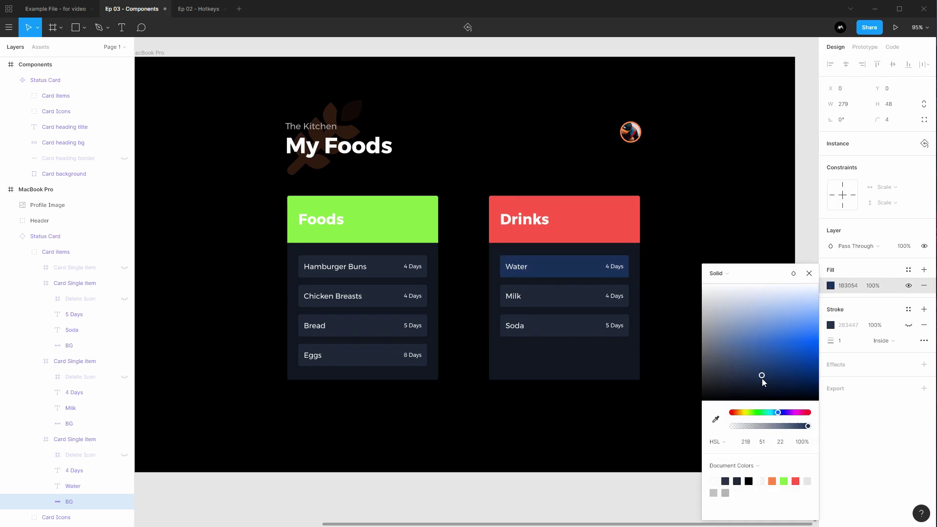
pyautogui.click(712, 225)
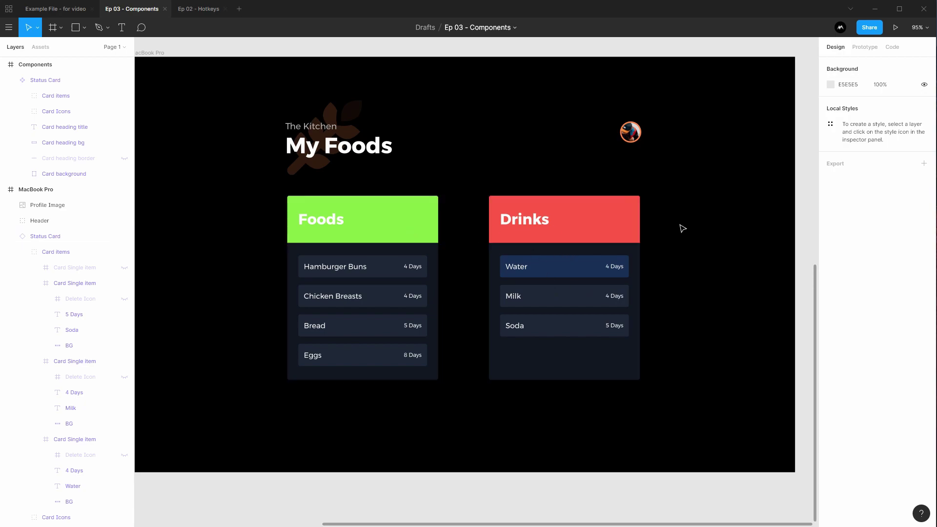
pyautogui.hotkey('ctrl', 'z')
pyautogui.press('Escape')
pyautogui.scroll(7, 461, 208)
pyautogui.hscroll(-9, 460, 207)
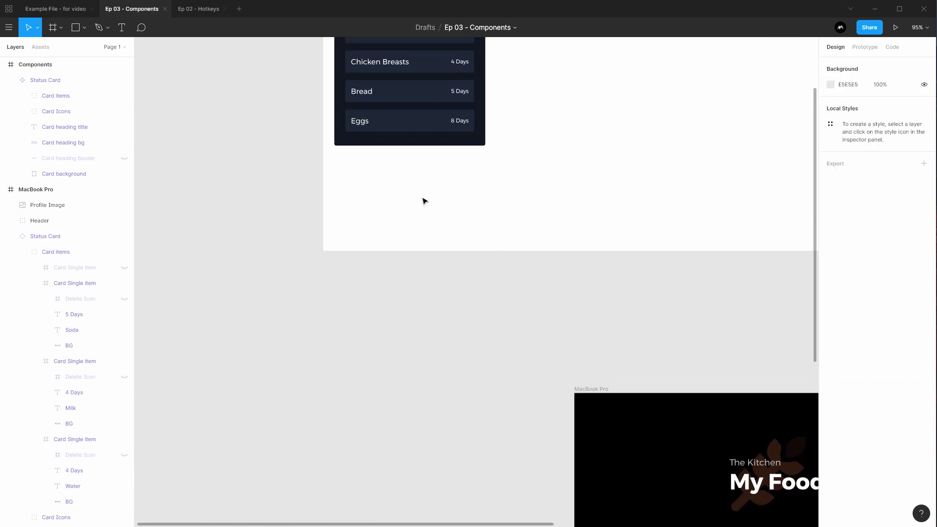
pyautogui.scroll(5, 529, 276)
pyautogui.hscroll(-3, 529, 277)
pyautogui.scroll(5, 489, 273)
pyautogui.doubleClick(496, 240)
pyautogui.doubleClick(497, 241)
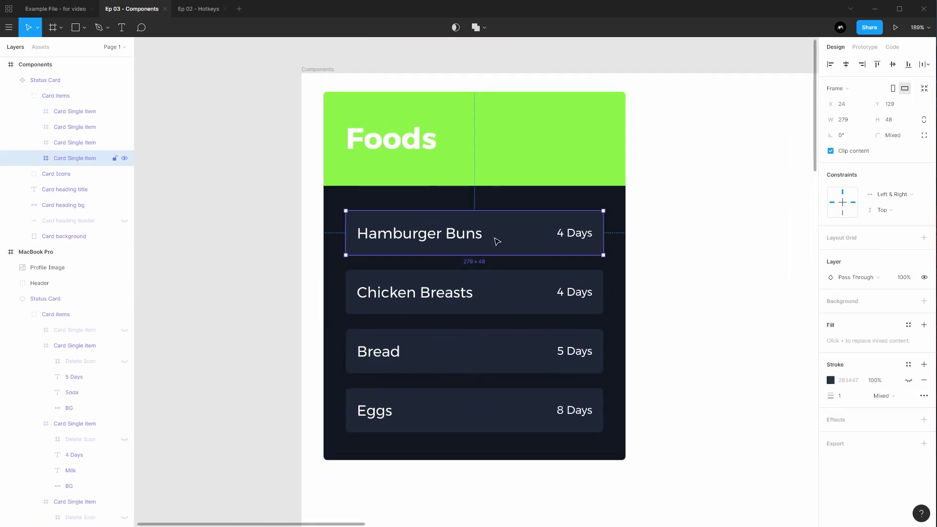
pyautogui.doubleClick(503, 238)
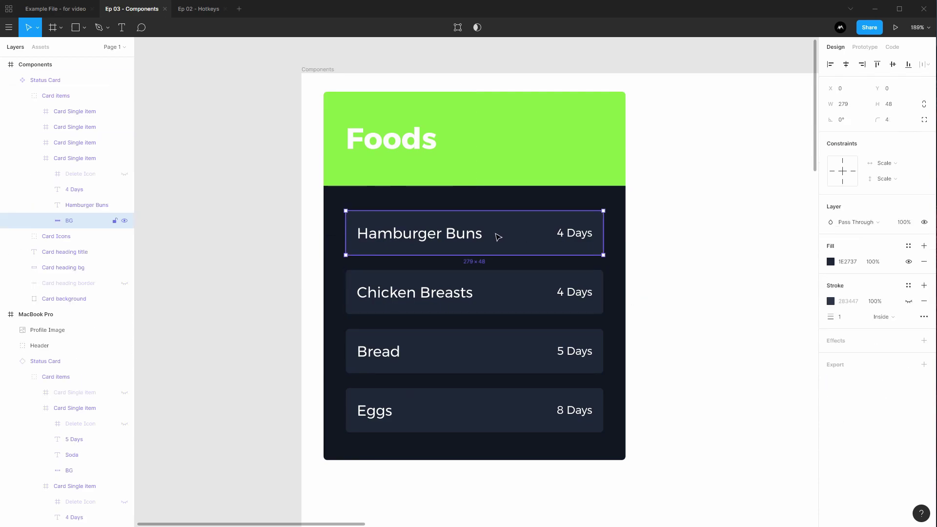
pyautogui.click(517, 303)
pyautogui.click(489, 347)
pyautogui.click(487, 399)
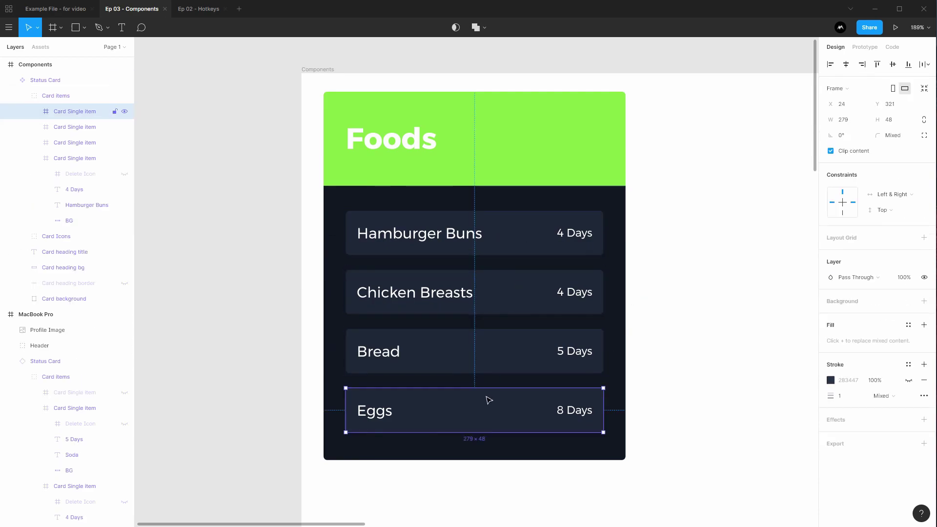
pyautogui.click(705, 297)
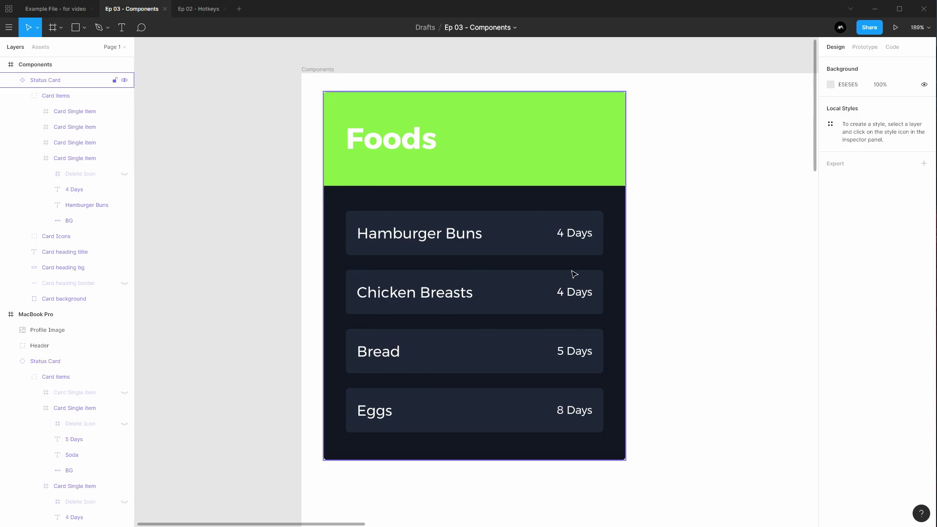
pyautogui.doubleClick(506, 231)
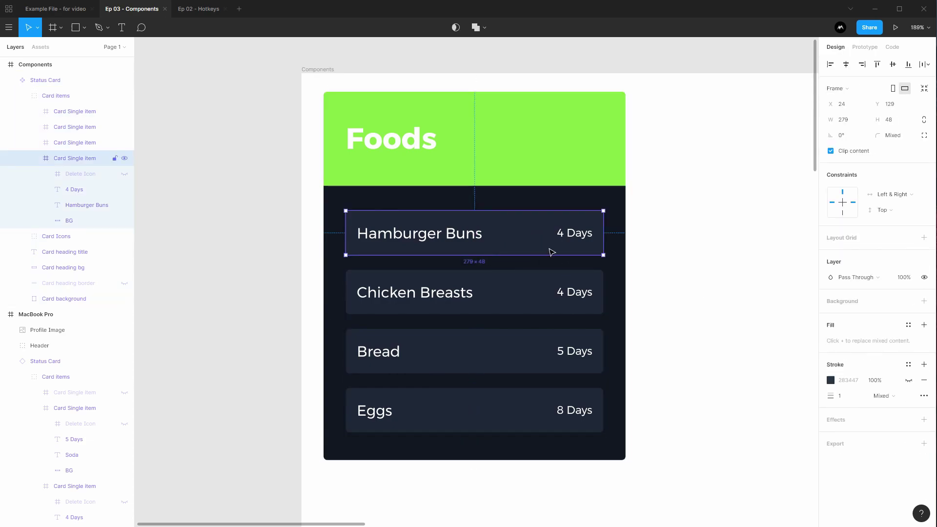
pyautogui.moveTo(550, 251); pyautogui.dragTo(446, 219)
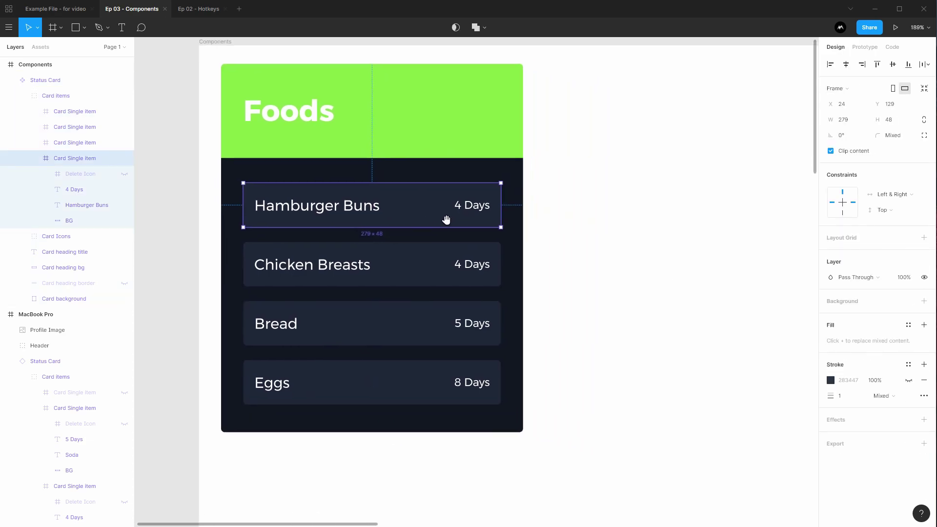
# Move the Hamburger Buns item out of the Foods card and nudge it right, clear of the card
pyautogui.rightClick(403, 200)
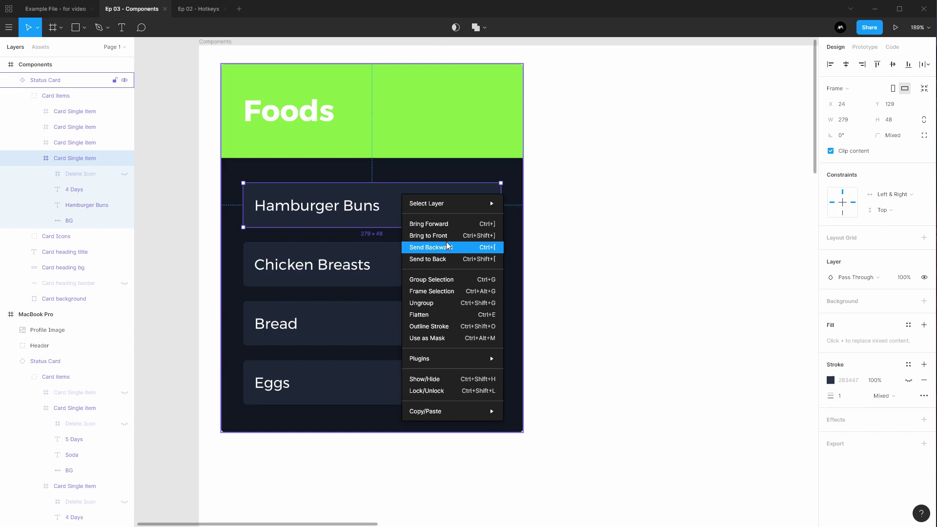
pyautogui.click(350, 198)
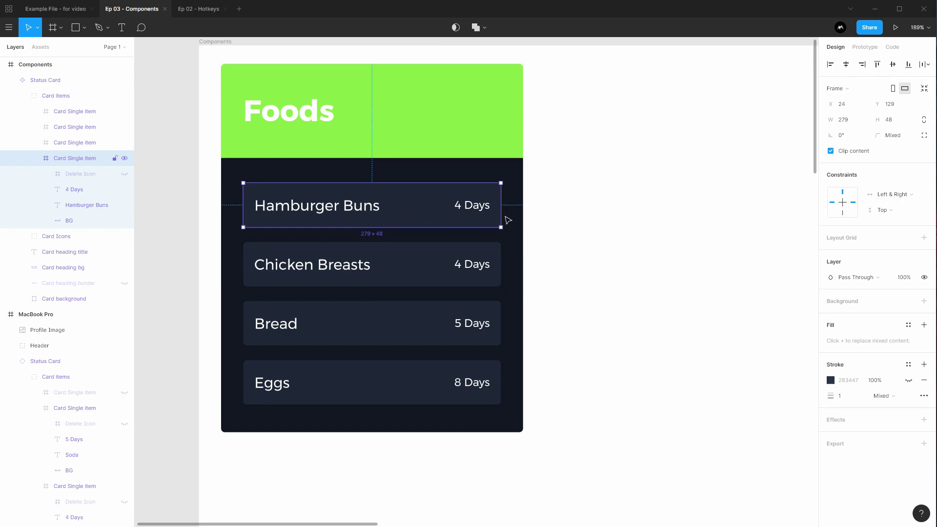
pyautogui.scroll(-5, 458, 206)
pyautogui.scroll(1, 381, 205)
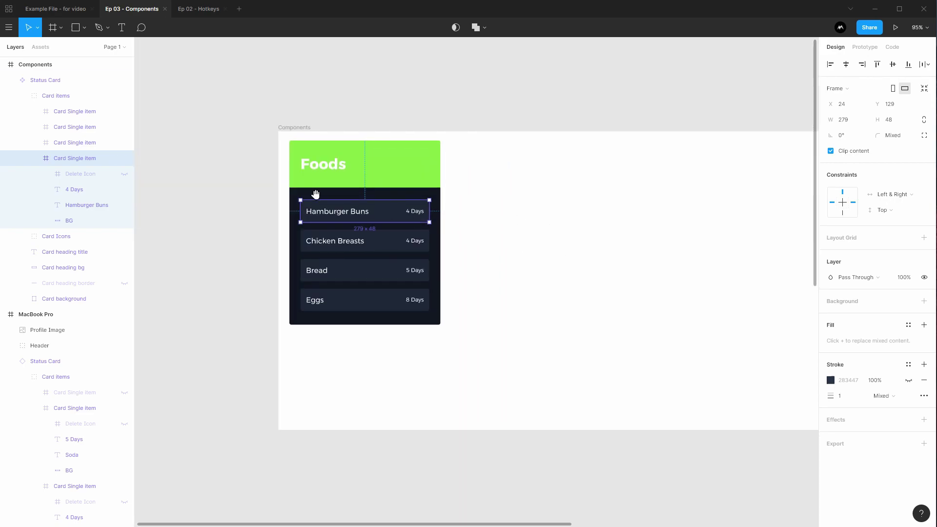
pyautogui.moveTo(49, 87)
pyautogui.mouseDown()
pyautogui.moveTo(41, 78)
pyautogui.moveTo(78, 157)
pyautogui.moveTo(81, 111)
pyautogui.moveTo(42, 63)
pyautogui.moveTo(44, 73)
pyautogui.mouseUp()
pyautogui.hotkey('shift', 'Right')
pyautogui.hotkey('shift', 'Right')
pyautogui.hotkey('shift', 'Right')
pyautogui.hotkey('shift', 'Right')
pyautogui.hotkey('shift', 'Right')
pyautogui.hotkey('shift', 'Right')
pyautogui.hotkey('shift', 'Right')
pyautogui.hotkey('shift', 'Right')
pyautogui.hotkey('shift', 'Right')
pyautogui.hotkey('shift', 'Right')
pyautogui.hotkey('shift', 'Right')
pyautogui.hotkey('shift', 'Right')
pyautogui.hotkey('shift', 'Right')
pyautogui.hotkey('shift', 'Right')
pyautogui.hotkey('shift', 'Right')
pyautogui.hotkey('shift', 'Right')
pyautogui.hotkey('shift', 'Right')
pyautogui.hotkey('shift', 'Right')
pyautogui.hotkey('shift', 'Right')
pyautogui.hotkey('shift', 'Right')
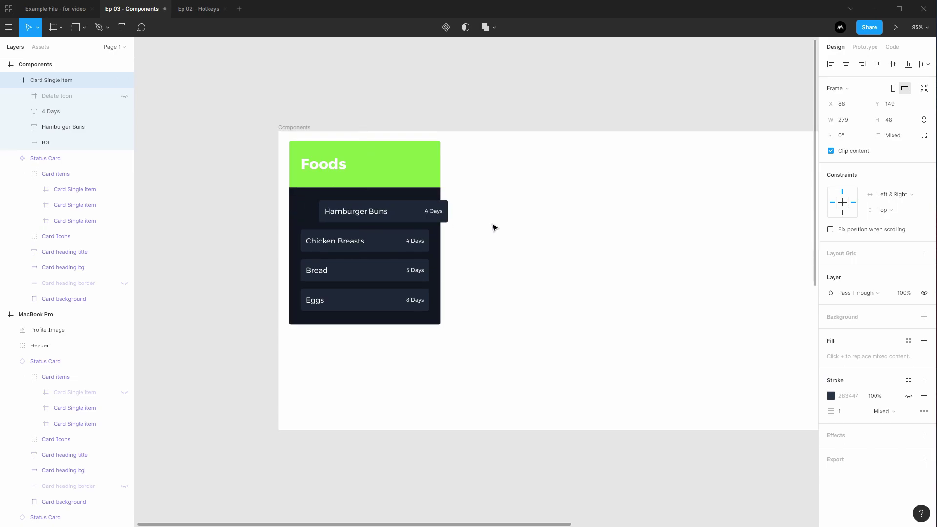
pyautogui.hotkey('shift', 'Right')
pyautogui.hotkey('shift', 'Right')
pyautogui.hotkey('shift', 'Right')
pyautogui.hotkey('shift', 'Right')
pyautogui.hotkey('shift', 'Right')
pyautogui.hotkey('shift', 'Right')
pyautogui.hotkey('shift', 'Right')
pyautogui.hotkey('shift', 'Right')
pyautogui.hotkey('shift', 'Right')
pyautogui.hotkey('shift', 'Right')
pyautogui.hotkey('shift', 'Right')
pyautogui.hotkey('shift', 'Right')
pyautogui.hotkey('shift', 'Right')
pyautogui.hotkey('shift', 'Right')
pyautogui.hotkey('shift', 'Right')
pyautogui.hotkey('shift', 'Right')
pyautogui.hotkey('shift', 'Right')
pyautogui.hotkey('shift', 'Right')
pyautogui.hotkey('shift', 'Right')
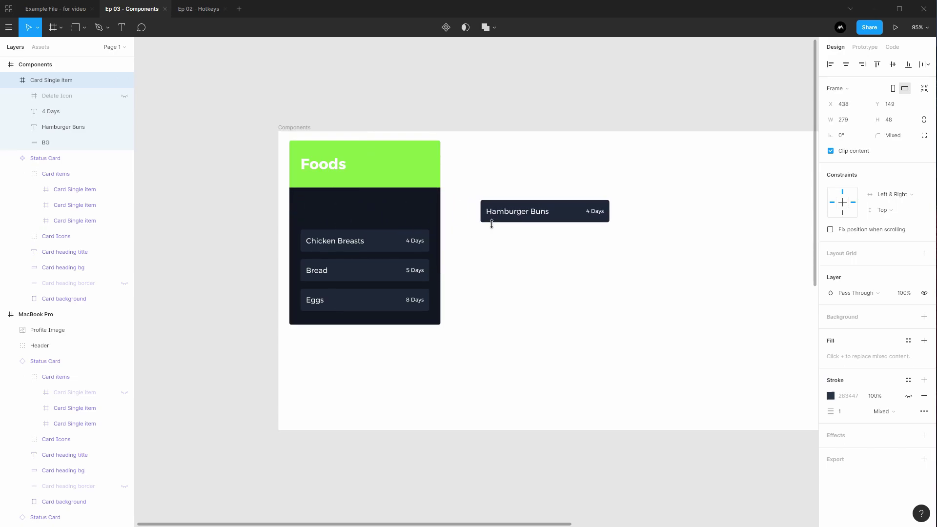
# Turn the detached Hamburger Buns item into a Card Single item component
pyautogui.moveTo(542, 177); pyautogui.dragTo(500, 184)
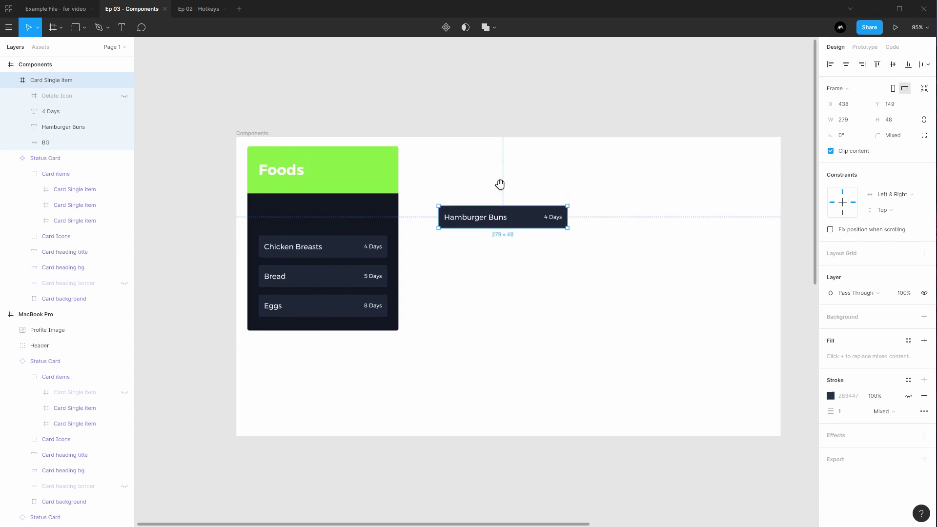
pyautogui.rightClick(511, 212)
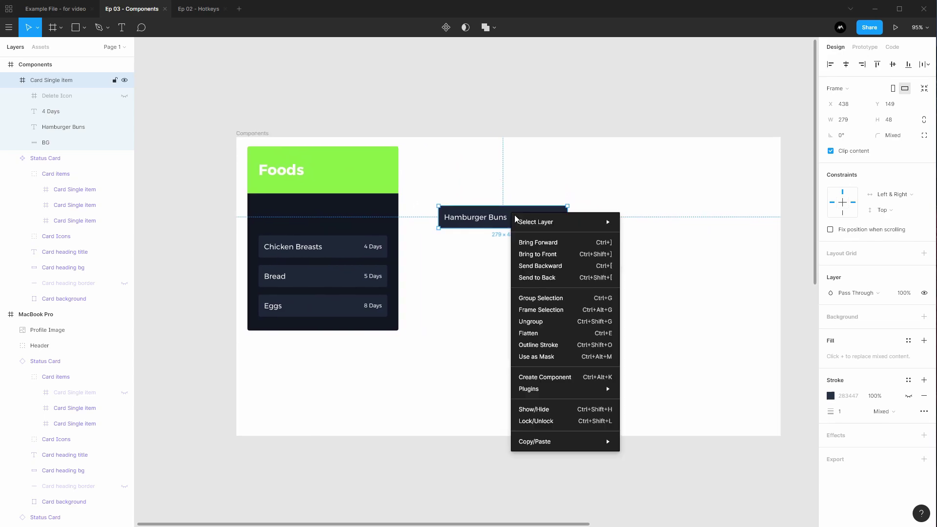
pyautogui.click(560, 381)
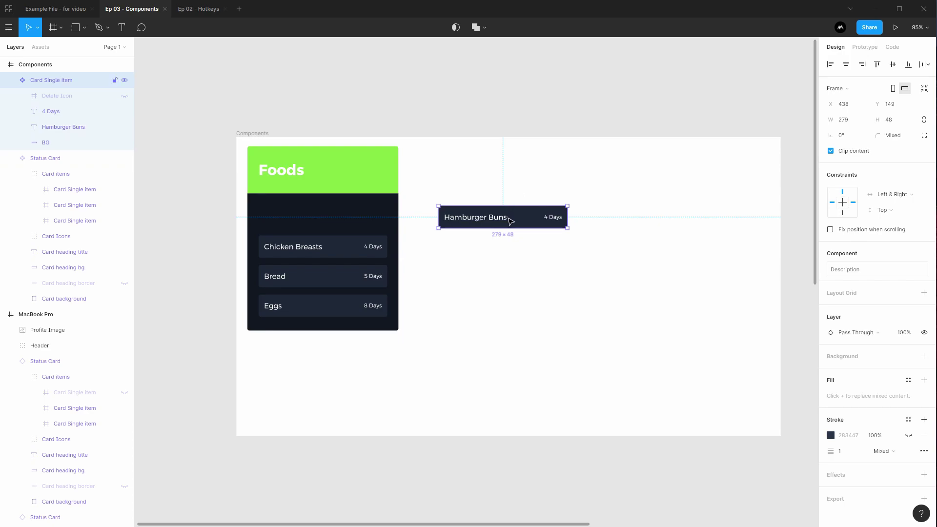
# Duplicate the item component as an instance and delete the Foods card's three old item rows
pyautogui.hotkey('ctrl', 'd')
pyautogui.moveTo(507, 220); pyautogui.dragTo(502, 264)
pyautogui.doubleClick(303, 251)
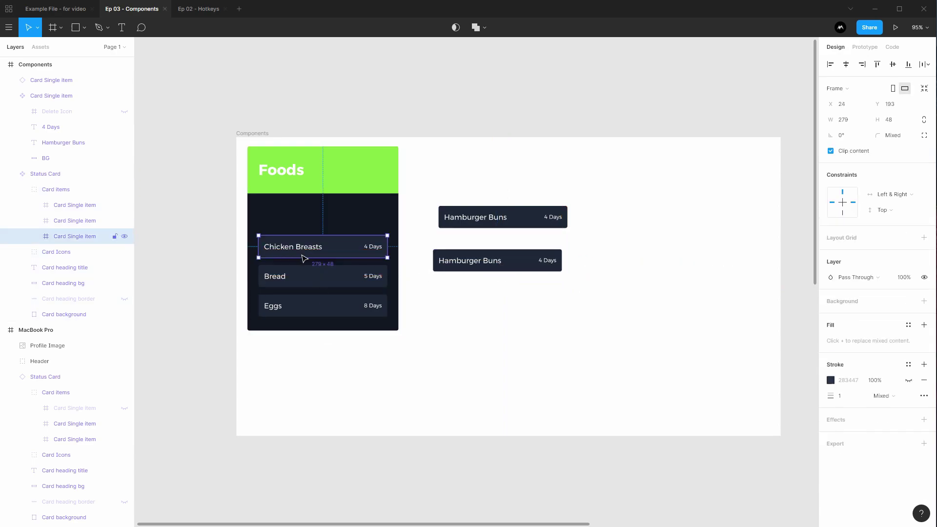
pyautogui.keyDown('shift'); pyautogui.click(303, 277); pyautogui.keyUp('shift')
pyautogui.keyDown('shift'); pyautogui.click(303, 306); pyautogui.keyUp('shift')
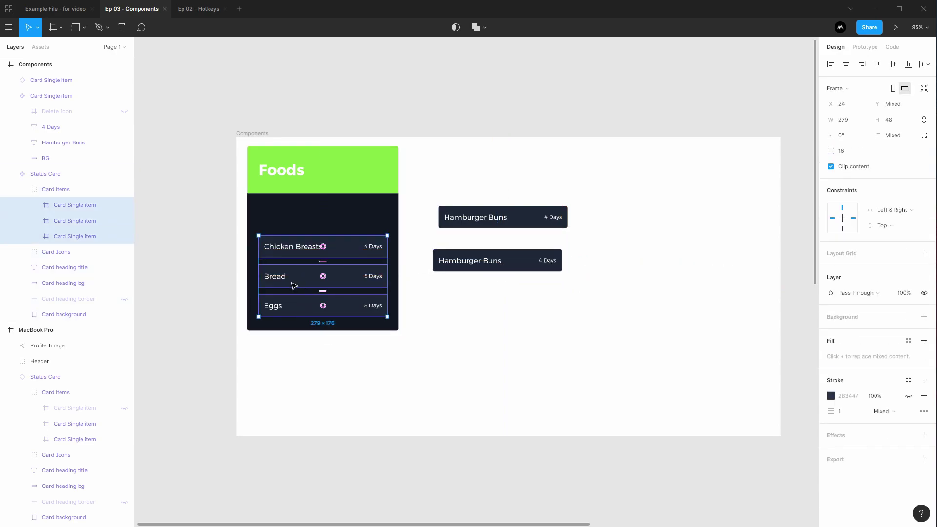
pyautogui.press('Delete')
# Place the Hamburger Buns instance inside the Foods card under its heading
pyautogui.click(481, 266)
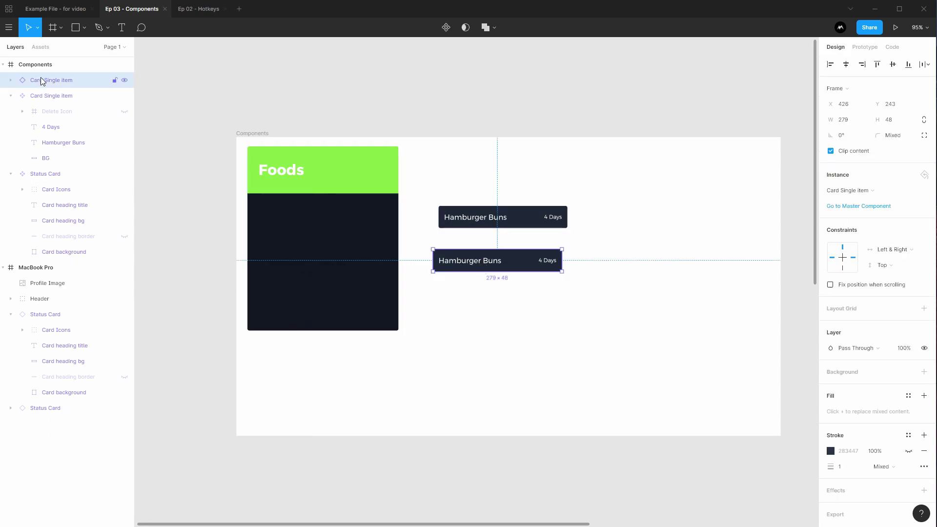
pyautogui.moveTo(466, 264); pyautogui.dragTo(289, 215)
pyautogui.click(44, 158)
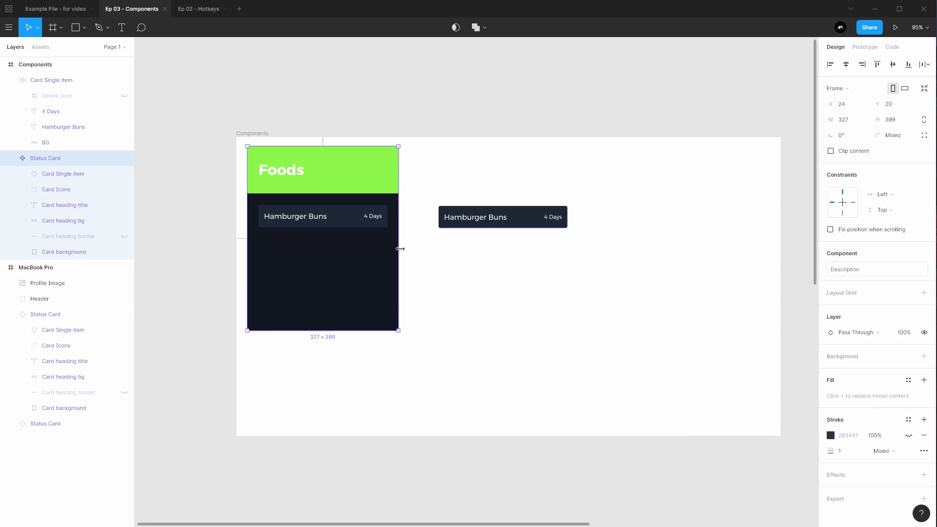
# Move the master item component up beside the card and duplicate the nested instance into four rows
pyautogui.click(331, 216)
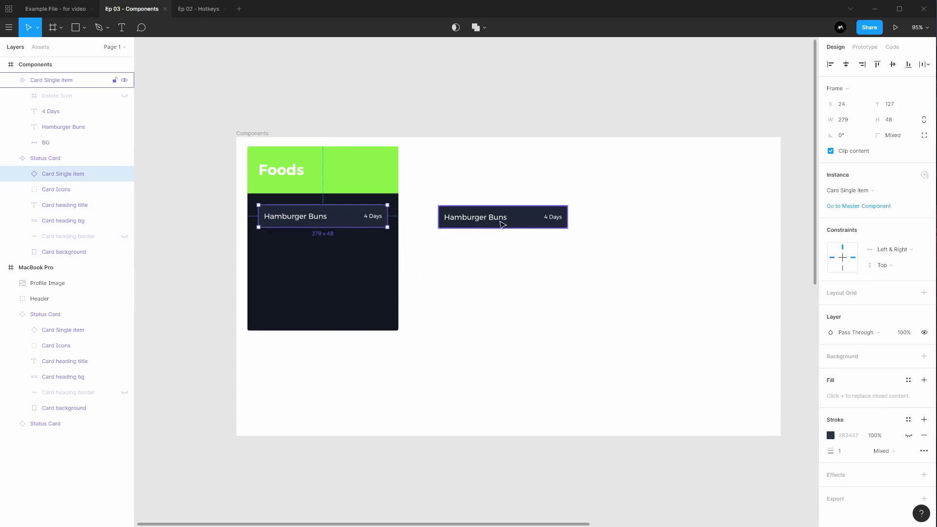
pyautogui.moveTo(503, 224); pyautogui.dragTo(503, 164)
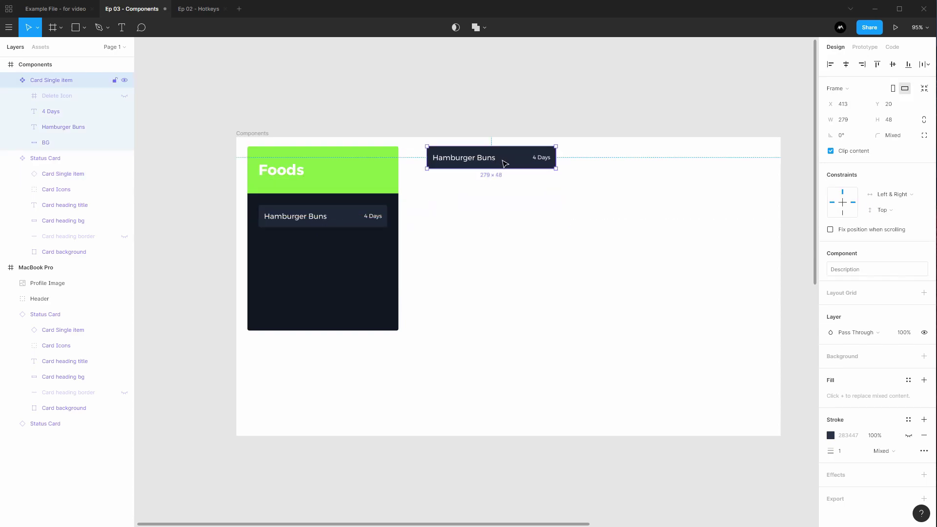
pyautogui.doubleClick(314, 215)
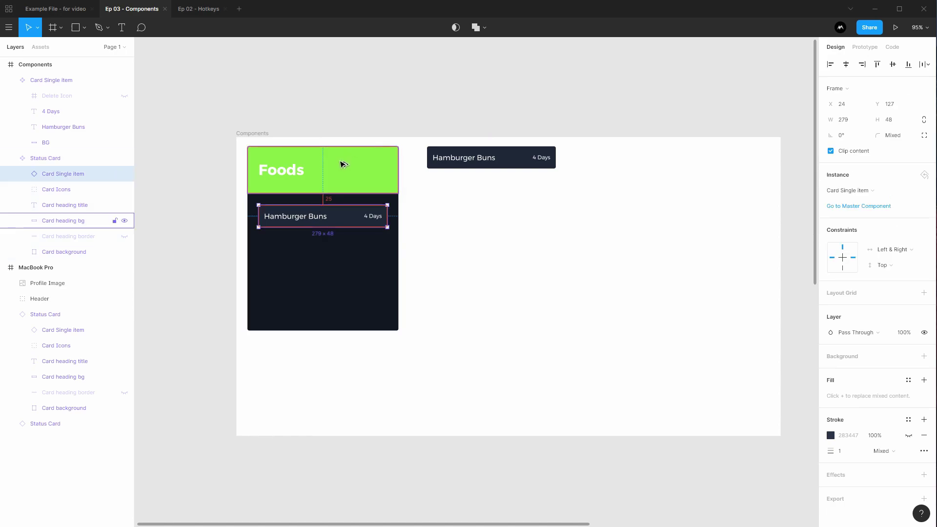
pyautogui.hotkey('ctrl', 'd')
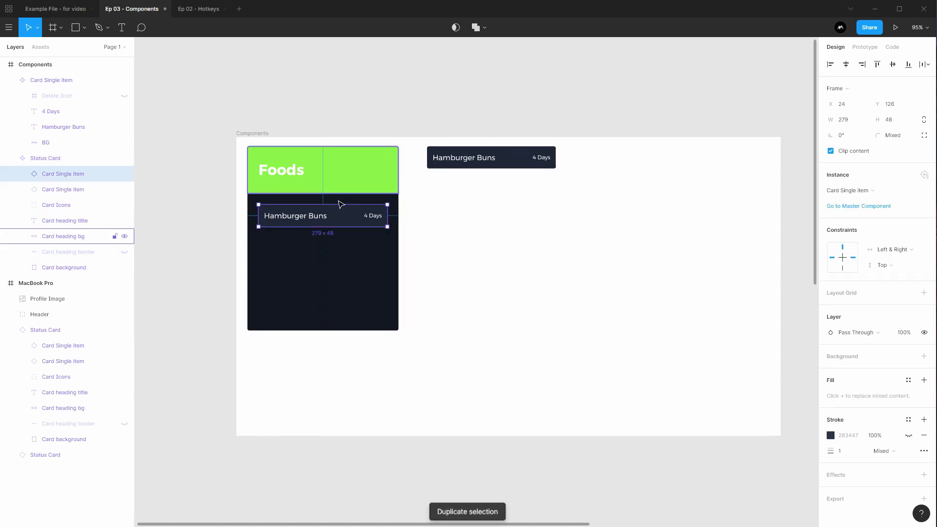
pyautogui.moveTo(354, 236)
pyautogui.mouseDown()
pyautogui.moveTo(356, 251)
pyautogui.moveTo(370, 247)
pyautogui.mouseUp()
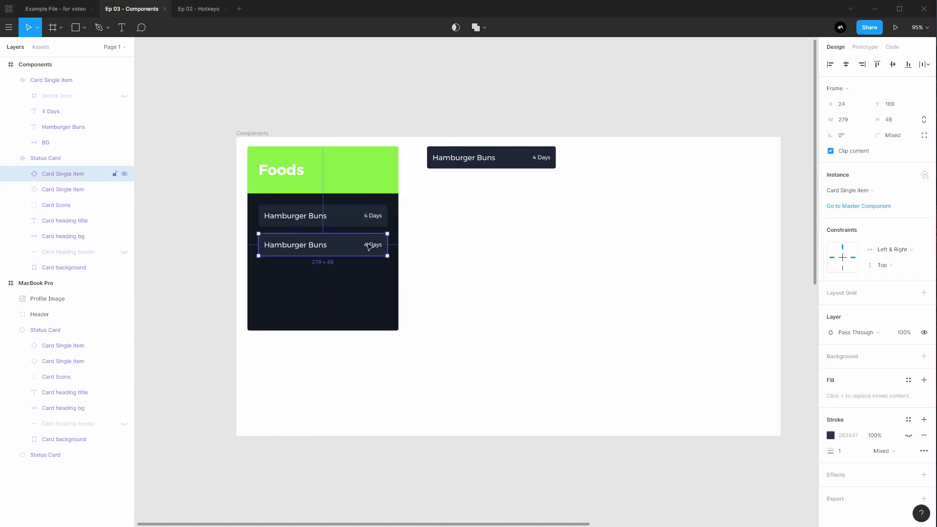
pyautogui.hotkey('ctrl', 'd')
pyautogui.hotkey('ctrl', 'd')
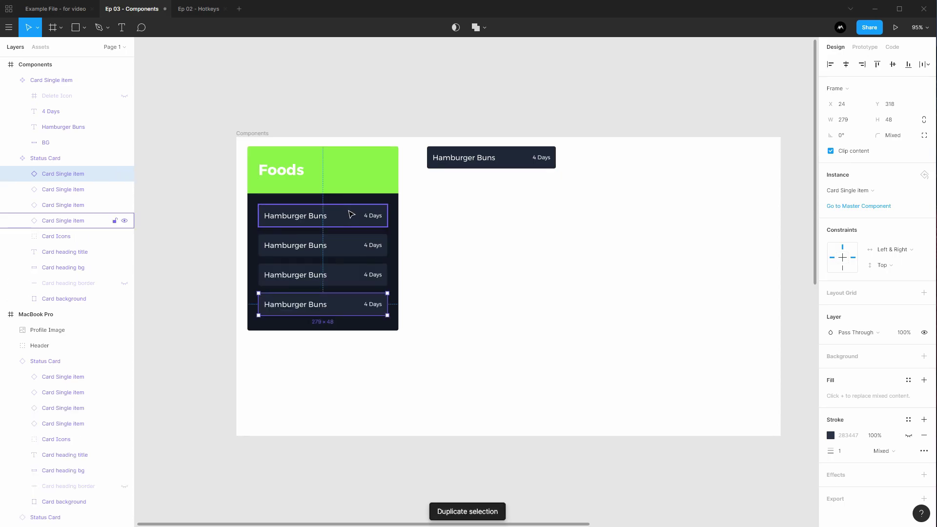
# Relabel the second and third rows Bread and Rice and clear the fourth row's label
pyautogui.doubleClick(309, 245)
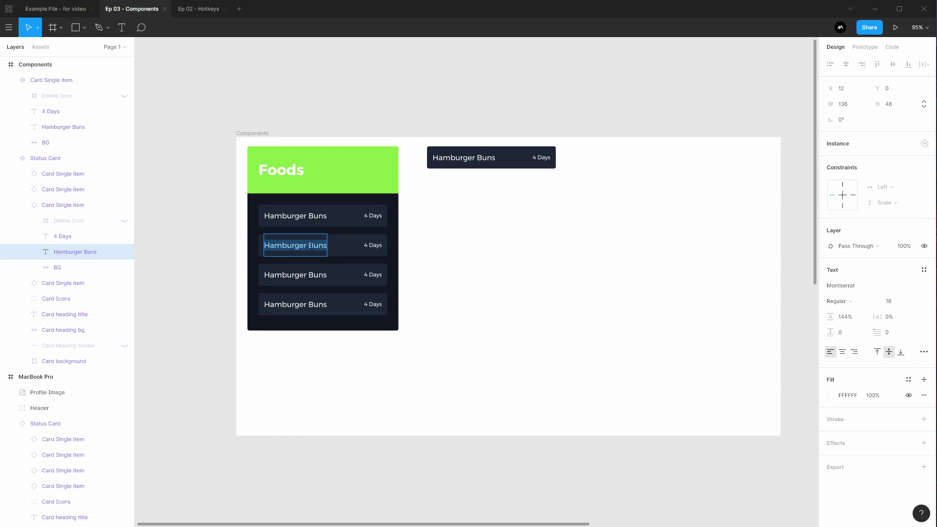
pyautogui.press('Return')
pyautogui.write('Bread')
pyautogui.doubleClick(306, 274)
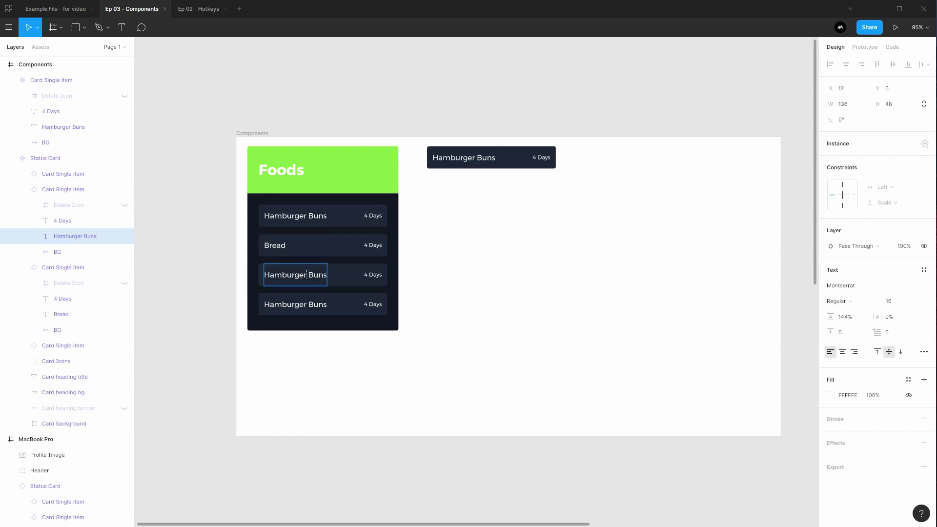
pyautogui.press('Return')
pyautogui.write('Rice')
pyautogui.doubleClick(309, 304)
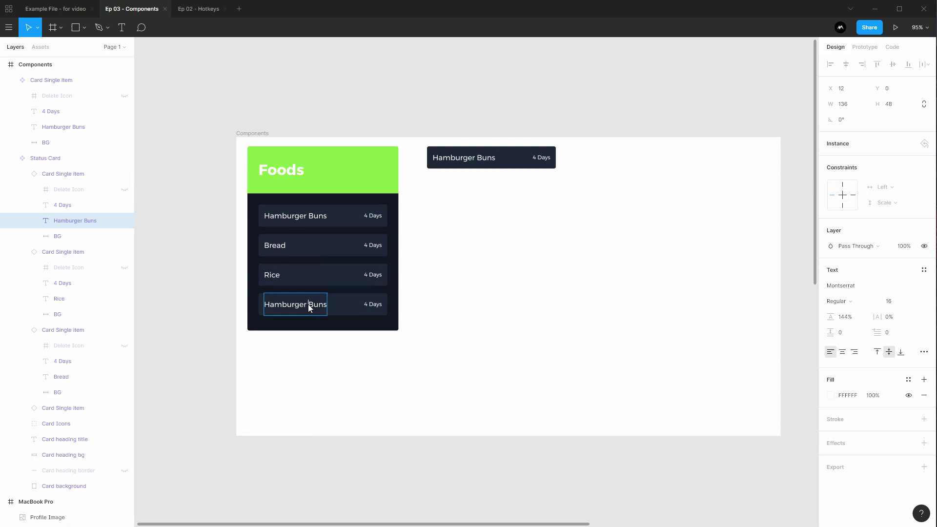
pyautogui.doubleClick(308, 303)
pyautogui.hotkey('ctrl', 'a')
pyautogui.write('chee')
pyautogui.press('BackSpace')
pyautogui.press('BackSpace')
pyautogui.press('BackSpace')
pyautogui.press('BackSpace')
# Label the fourth Foods item Chips
pyautogui.write('Chips')
pyautogui.click(502, 234)
pyautogui.scroll(-10, 519, 360)
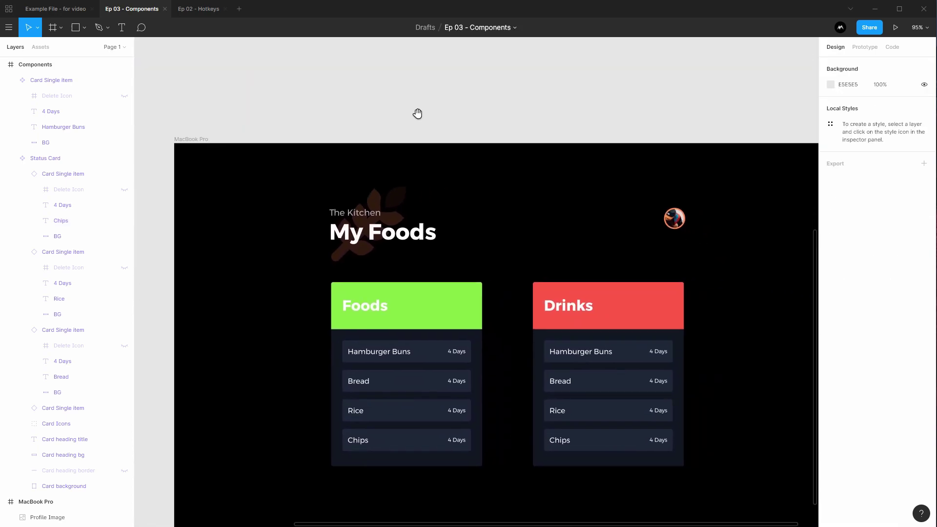
pyautogui.scroll(-2, 417, 114)
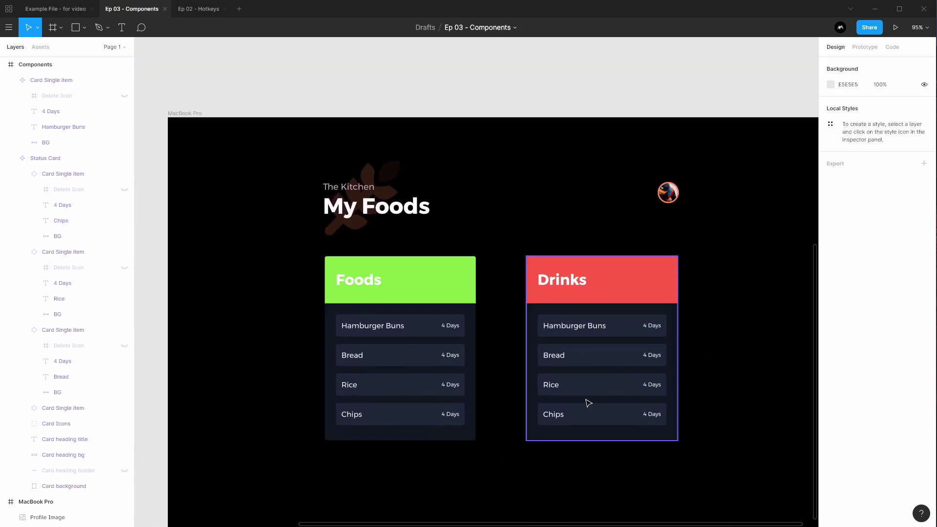
pyautogui.scroll(-3, 605, 391)
# Hide the Chips item in the Drinks card on the MacBook Pro frame
pyautogui.click(545, 350)
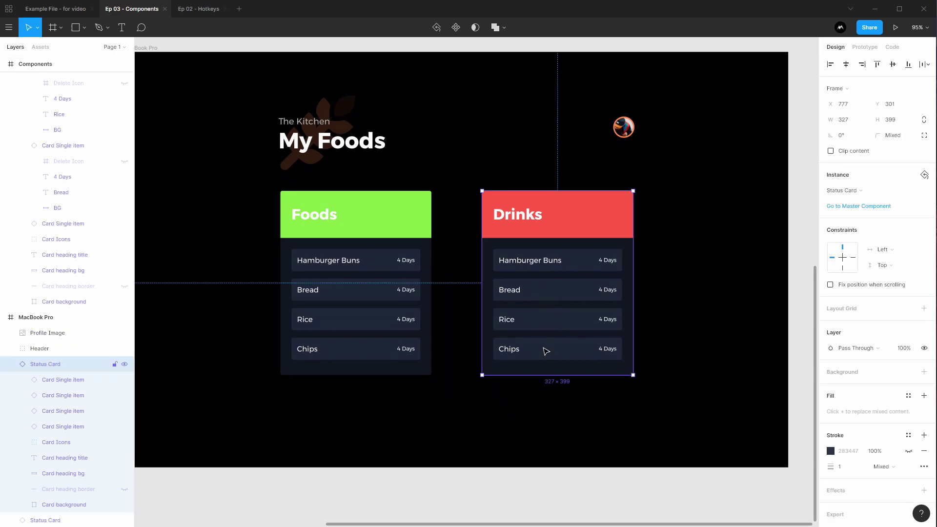
pyautogui.click(545, 350)
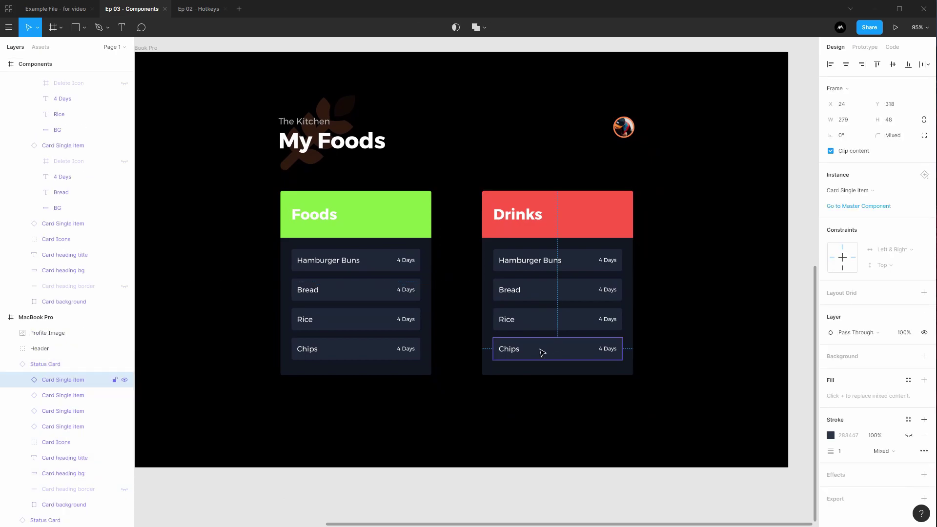
pyautogui.click(125, 380)
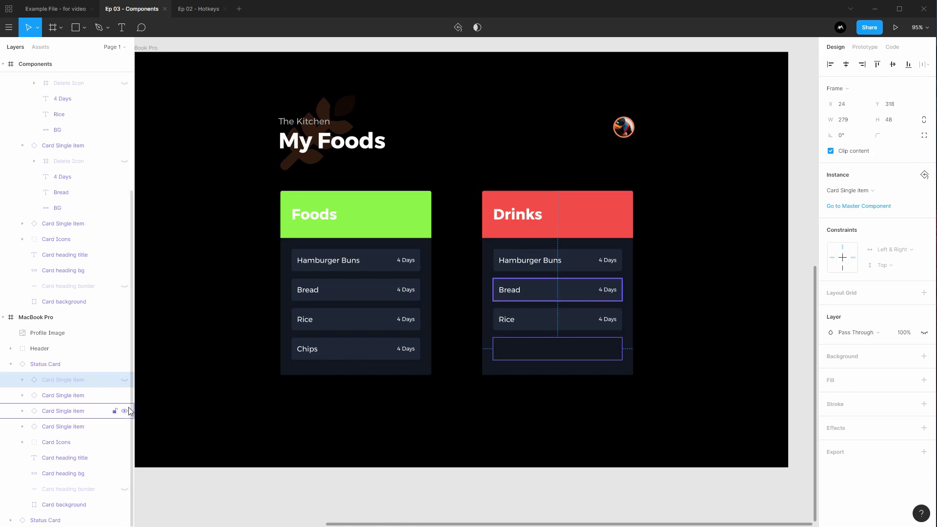
pyautogui.click(508, 411)
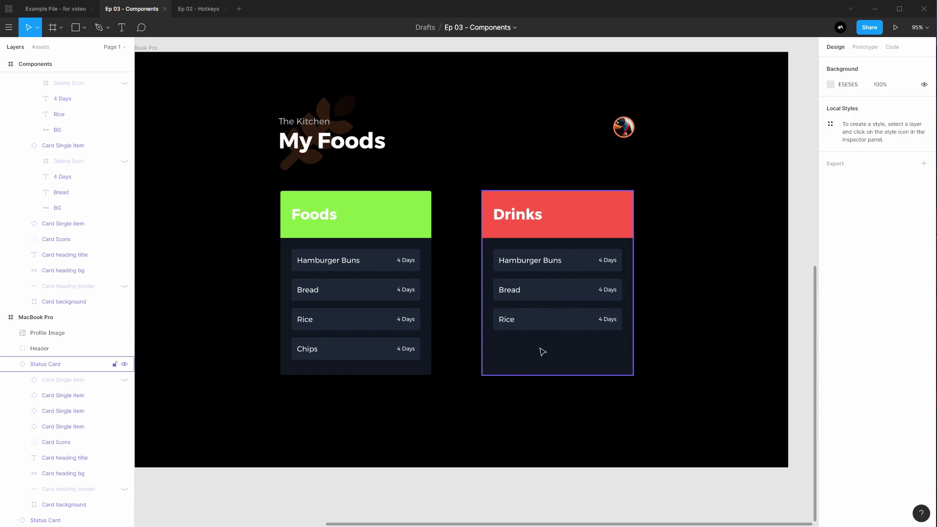
# Select the Foods card's Hamburger Buns, Bread, Rice and Chips instances in turn
pyautogui.scroll(10, 437, 360)
pyautogui.hscroll(-8, 438, 360)
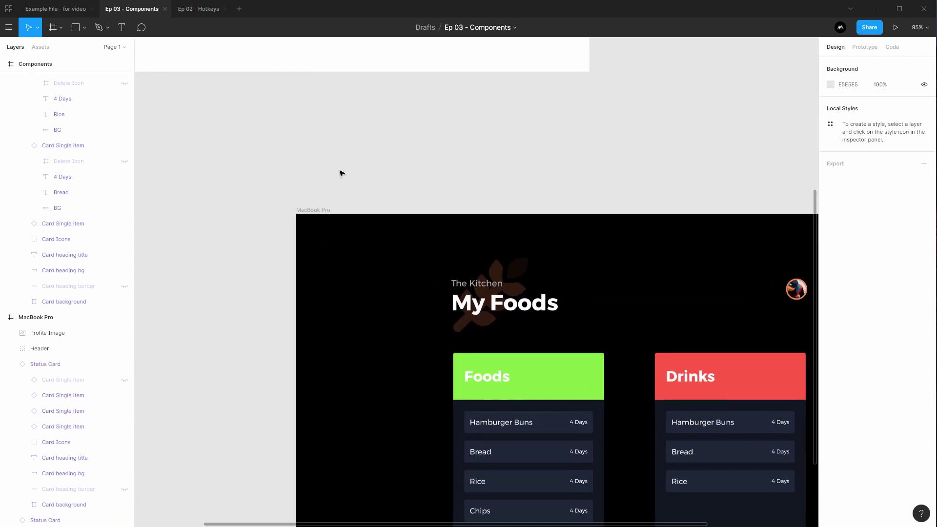
pyautogui.hscroll(1, 427, 325)
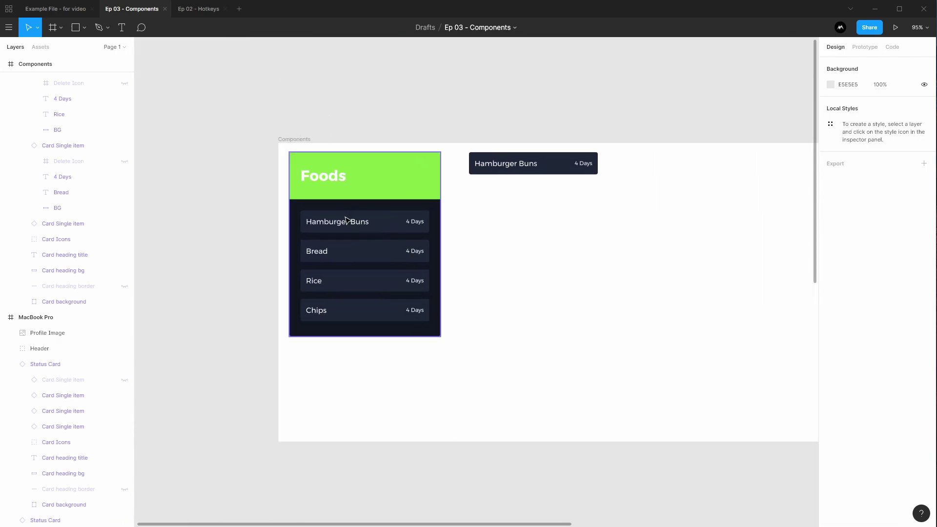
pyautogui.click(547, 176)
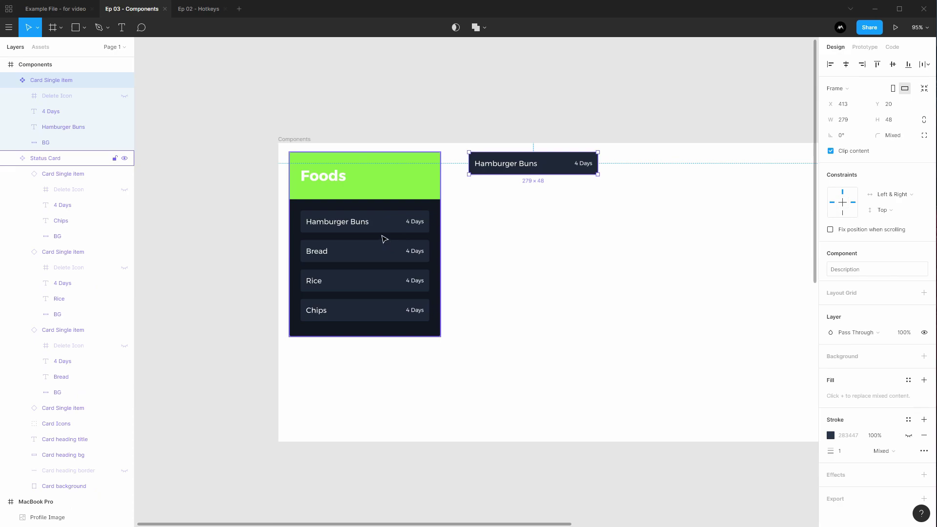
pyautogui.click(379, 235)
pyautogui.click(379, 228)
pyautogui.click(363, 253)
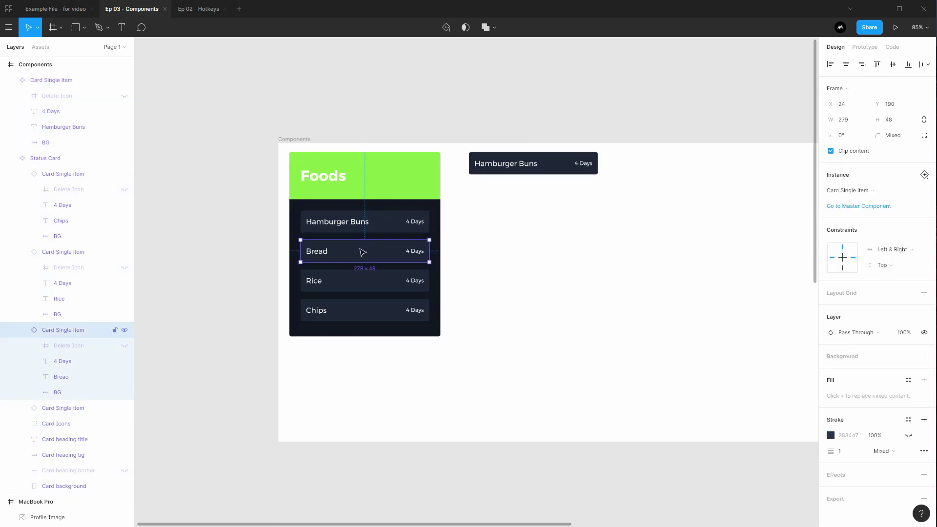
pyautogui.click(371, 231)
pyautogui.click(367, 253)
pyautogui.click(366, 282)
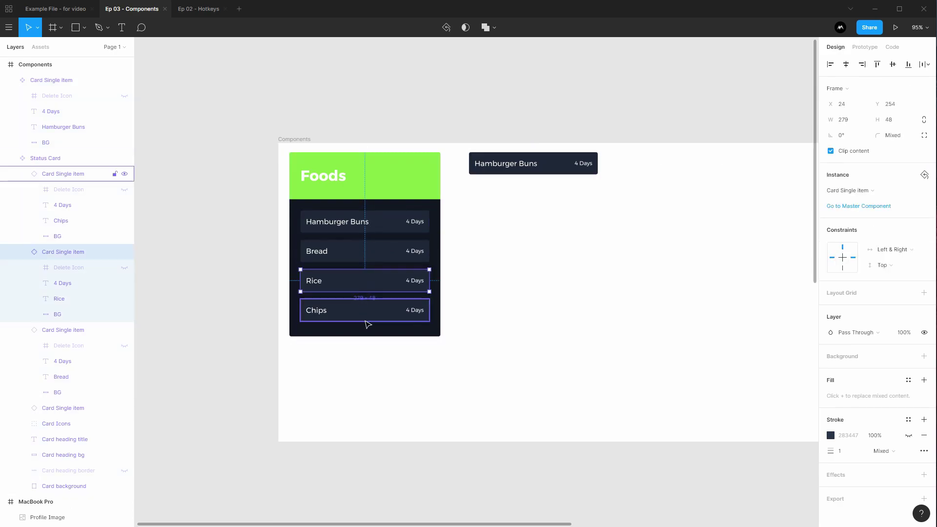
pyautogui.click(366, 315)
# Set the master Card Single item's BG fill to blue 214D96
pyautogui.click(547, 171)
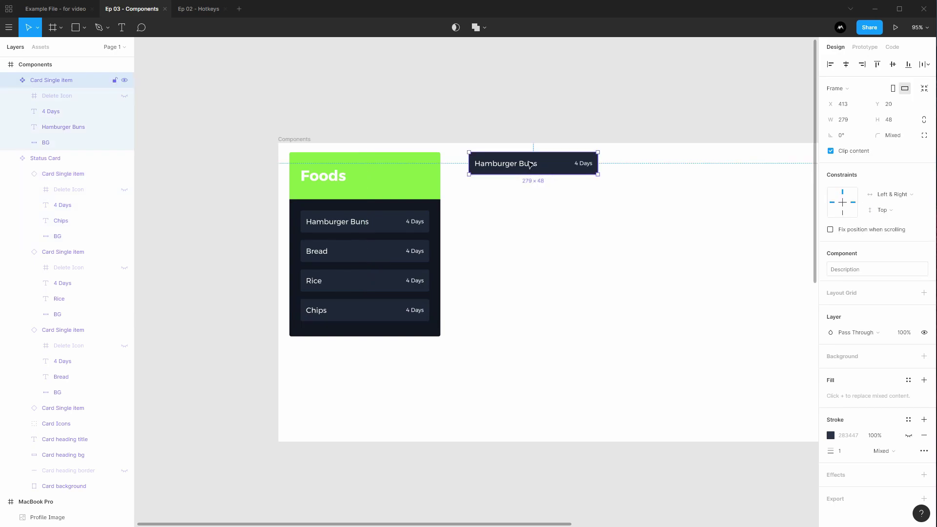
pyautogui.click(67, 143)
pyautogui.click(830, 262)
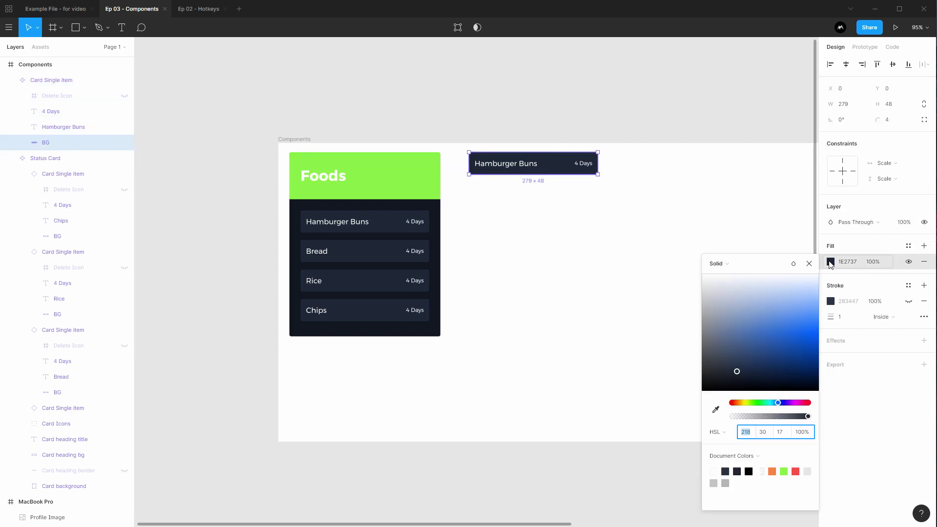
pyautogui.moveTo(772, 342)
pyautogui.mouseDown()
pyautogui.moveTo(768, 356)
pyautogui.moveTo(777, 349)
pyautogui.mouseUp()
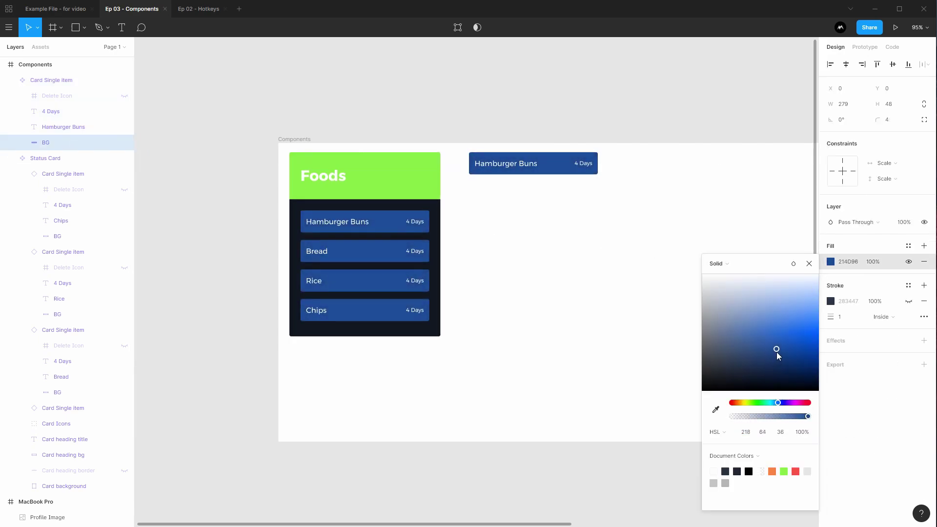
# Dismiss the colour picker, deselect, and scroll around the Components frame
pyautogui.click(560, 226)
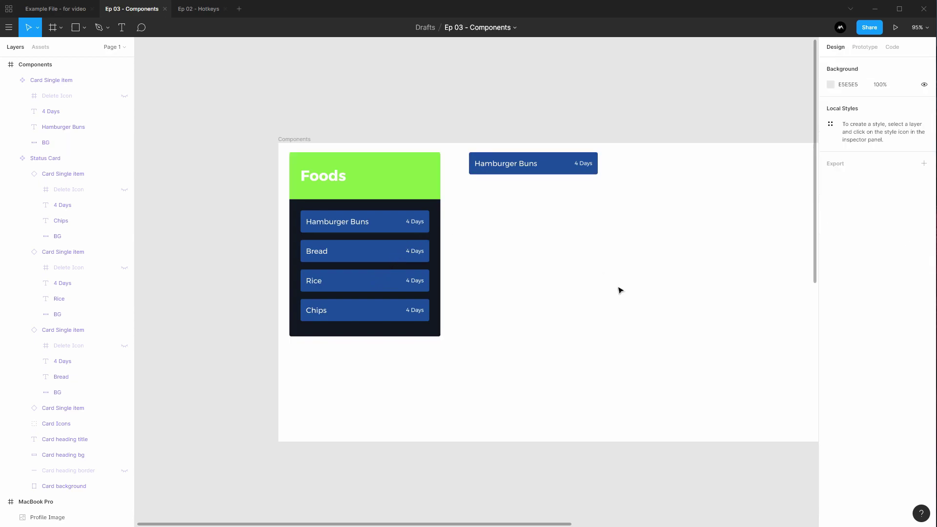
pyautogui.scroll(-5, 586, 254)
pyautogui.hscroll(4, 585, 254)
pyautogui.scroll(-5, 552, 220)
pyautogui.hscroll(4, 552, 221)
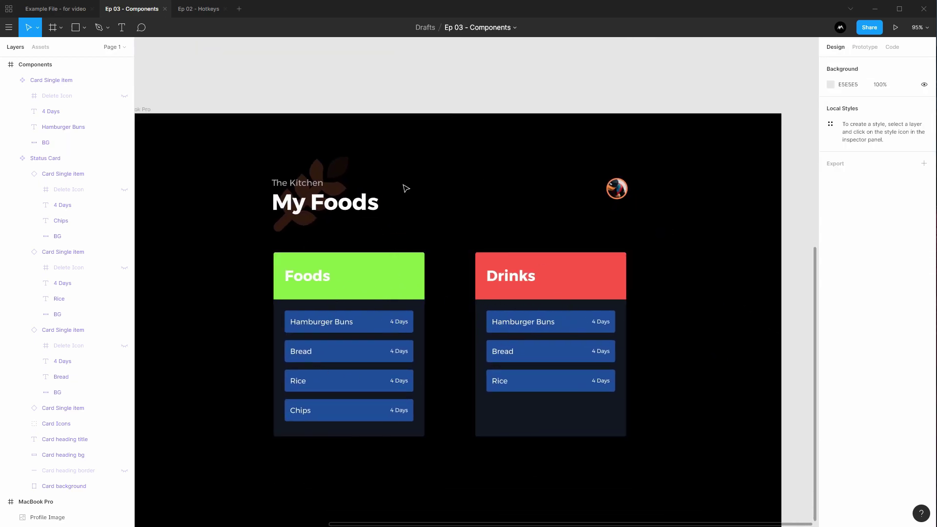
pyautogui.scroll(-3, 404, 188)
pyautogui.hscroll(1, 404, 189)
pyautogui.scroll(10, 446, 215)
pyautogui.hscroll(-6, 446, 215)
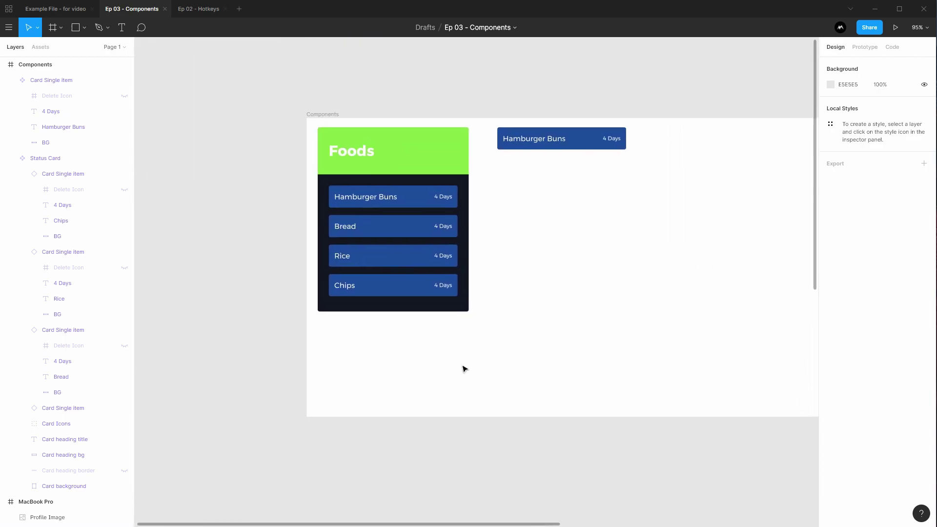
# Pan to the MacBook Pro frame, centring the blue-row Foods and Drinks cards
pyautogui.moveTo(554, 262); pyautogui.dragTo(490, 278)
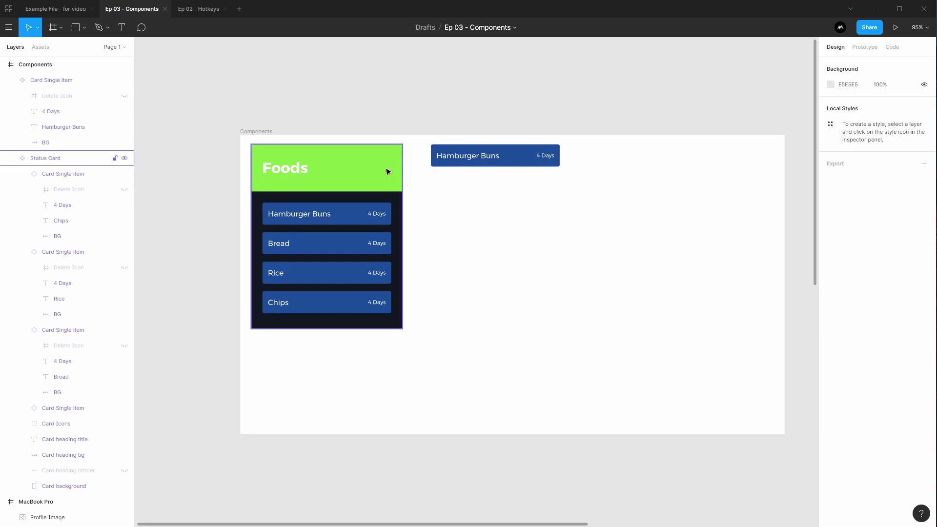
pyautogui.moveTo(502, 270); pyautogui.dragTo(472, 241)
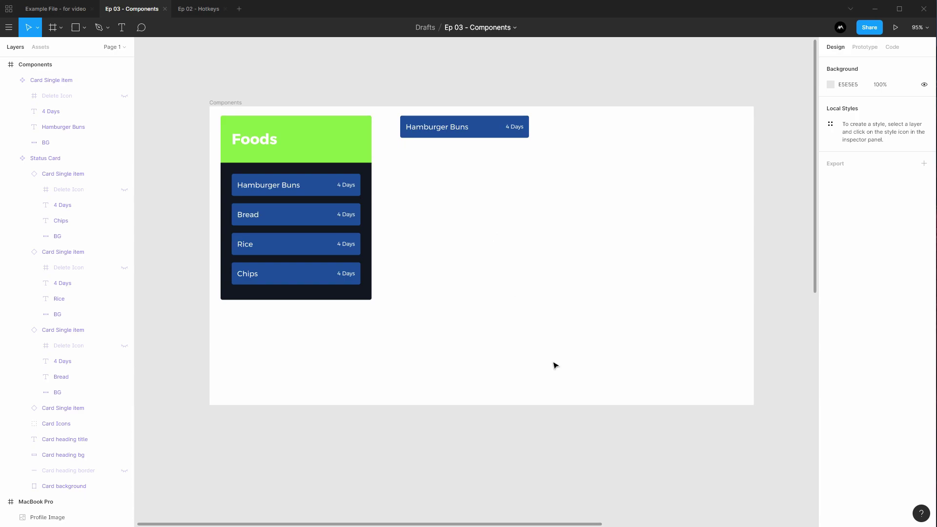
pyautogui.moveTo(552, 393); pyautogui.dragTo(438, 164)
pyautogui.moveTo(571, 293); pyautogui.dragTo(464, 152)
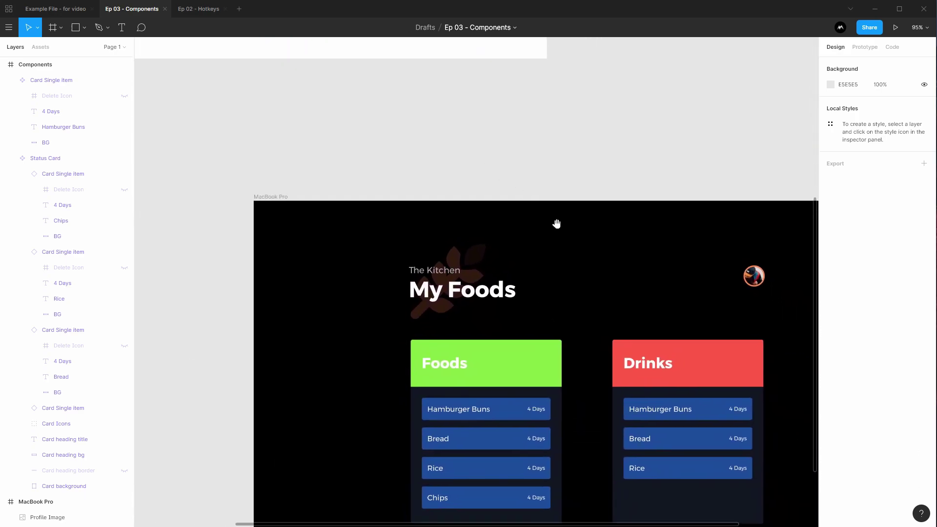
pyautogui.moveTo(556, 221); pyautogui.dragTo(445, 91)
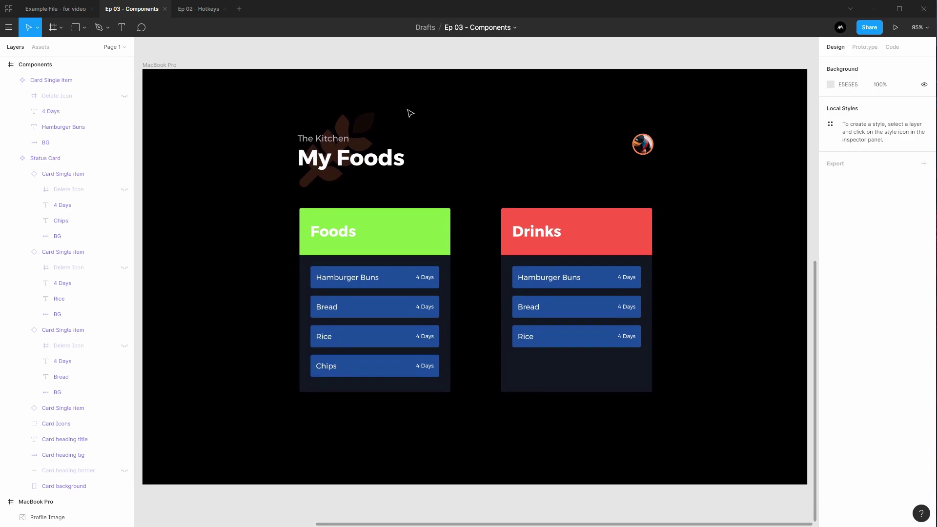